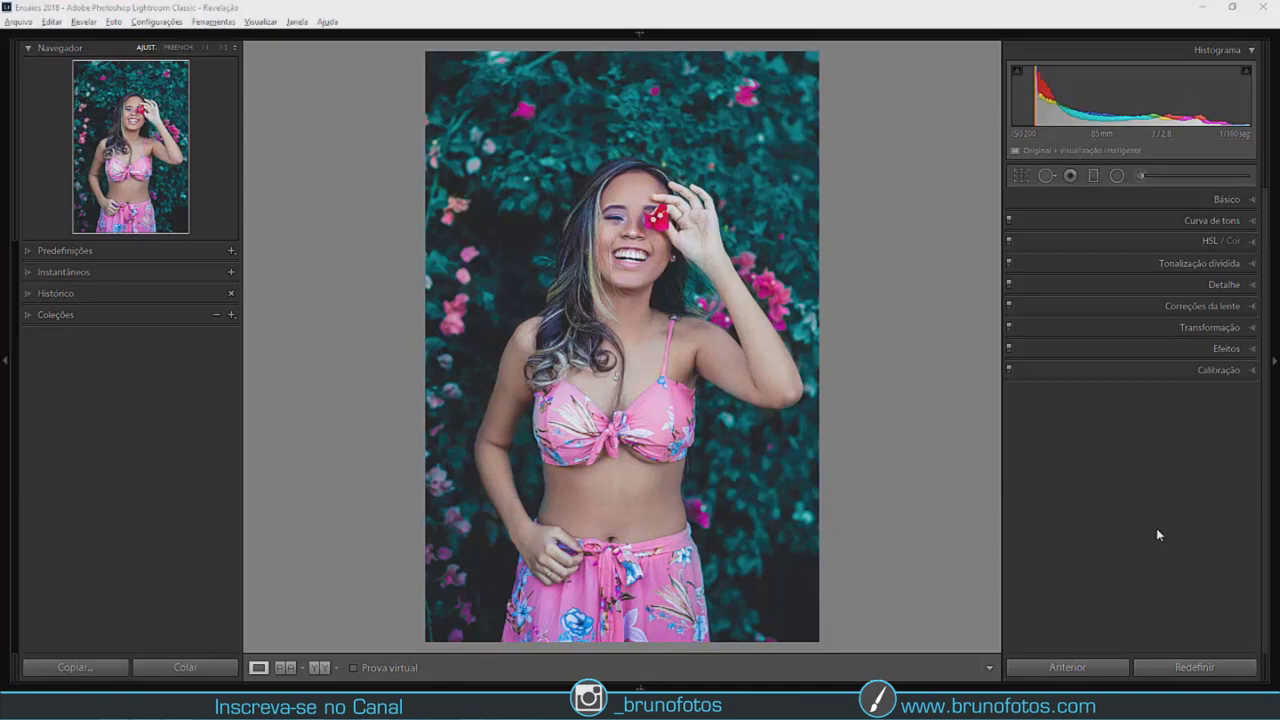
- Compare the edit against the original, then reset the photo to its unedited state
key("backslash")
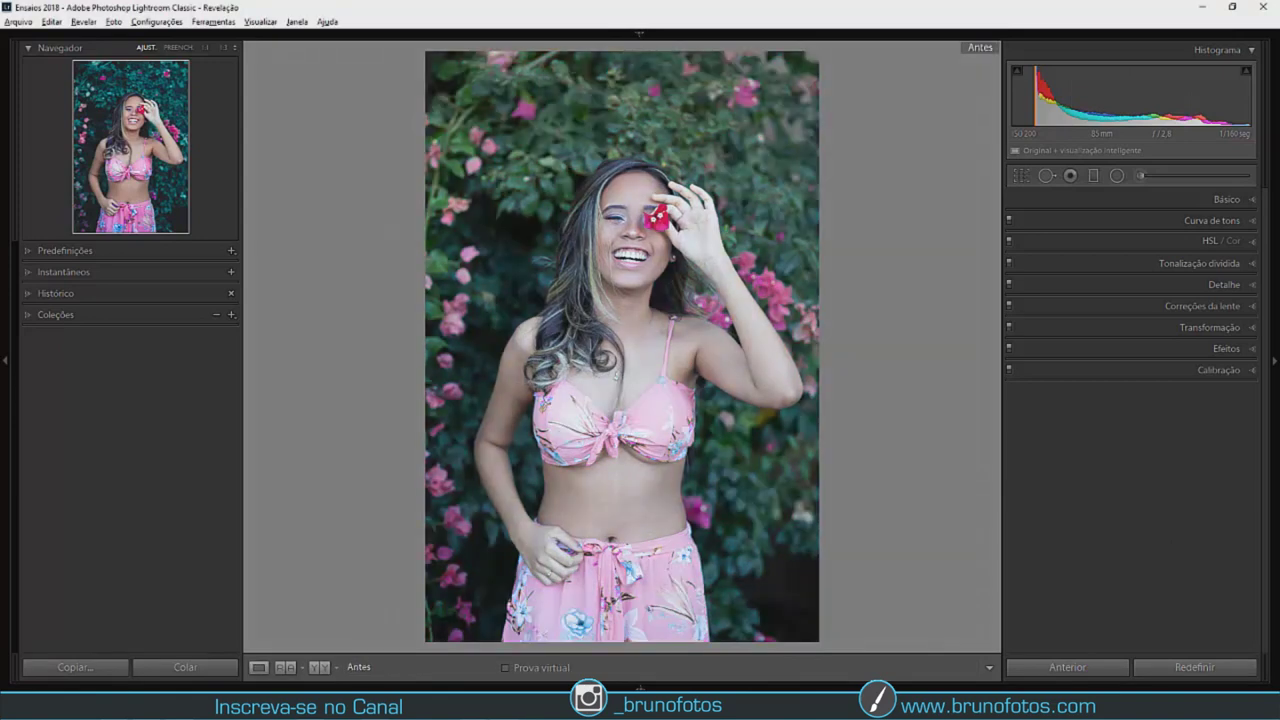
key("backslash")
key("backslash")
key("backslash")
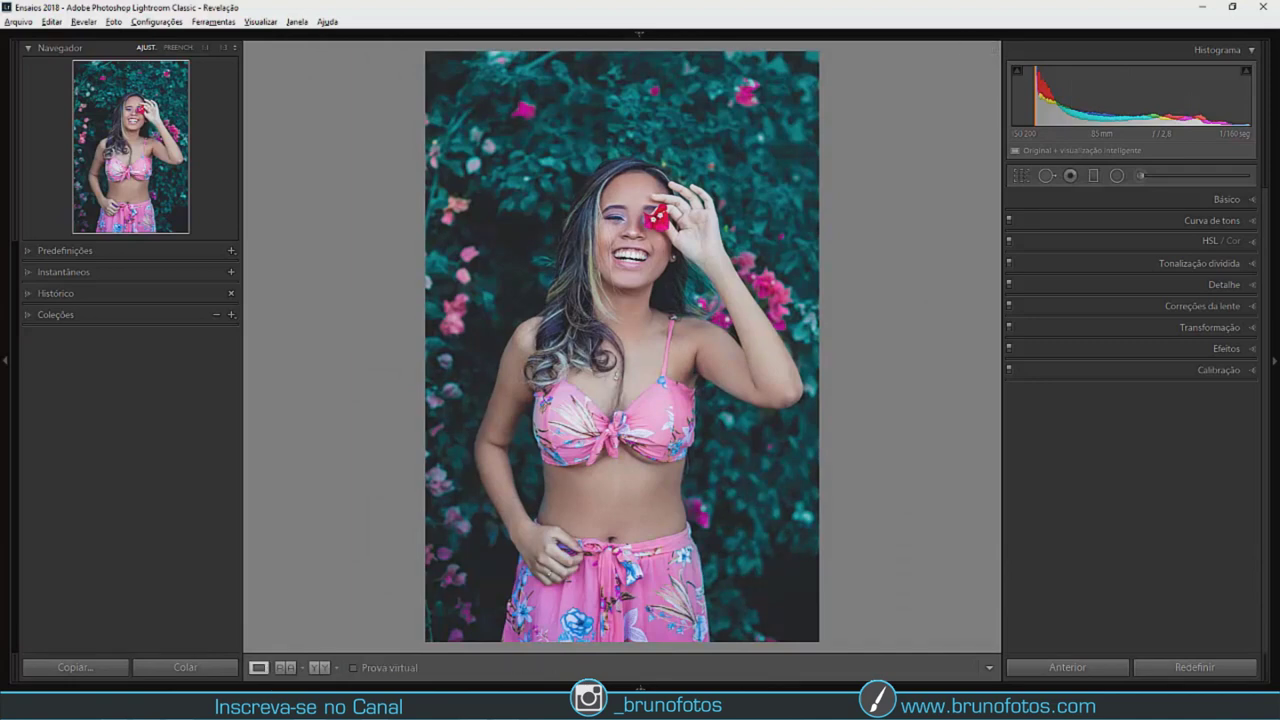
key("backslash")
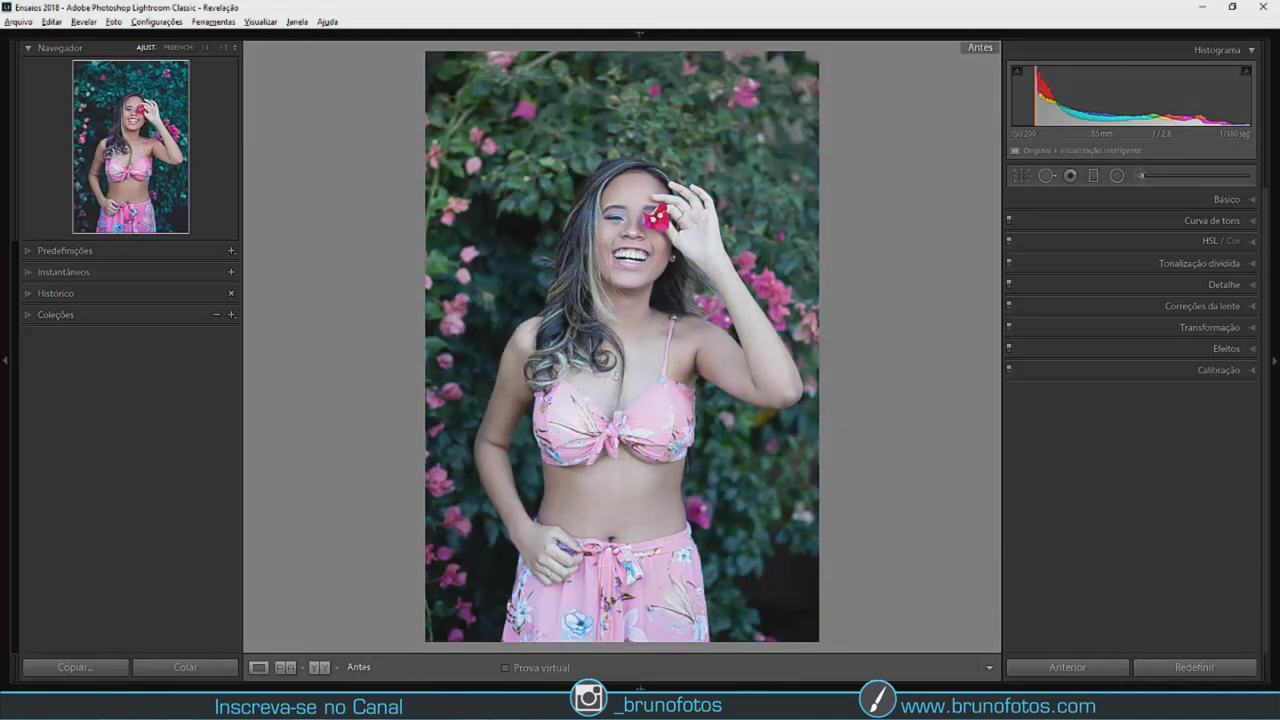
key("backslash")
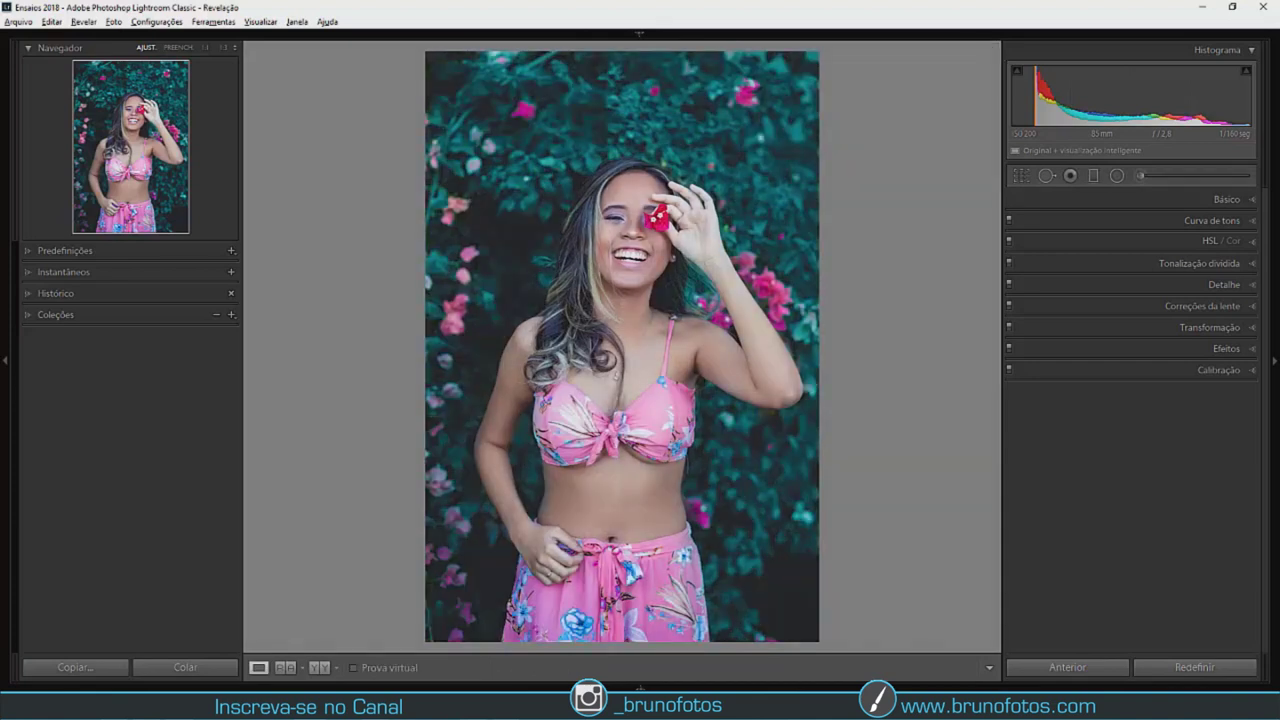
left_click(1195, 667)
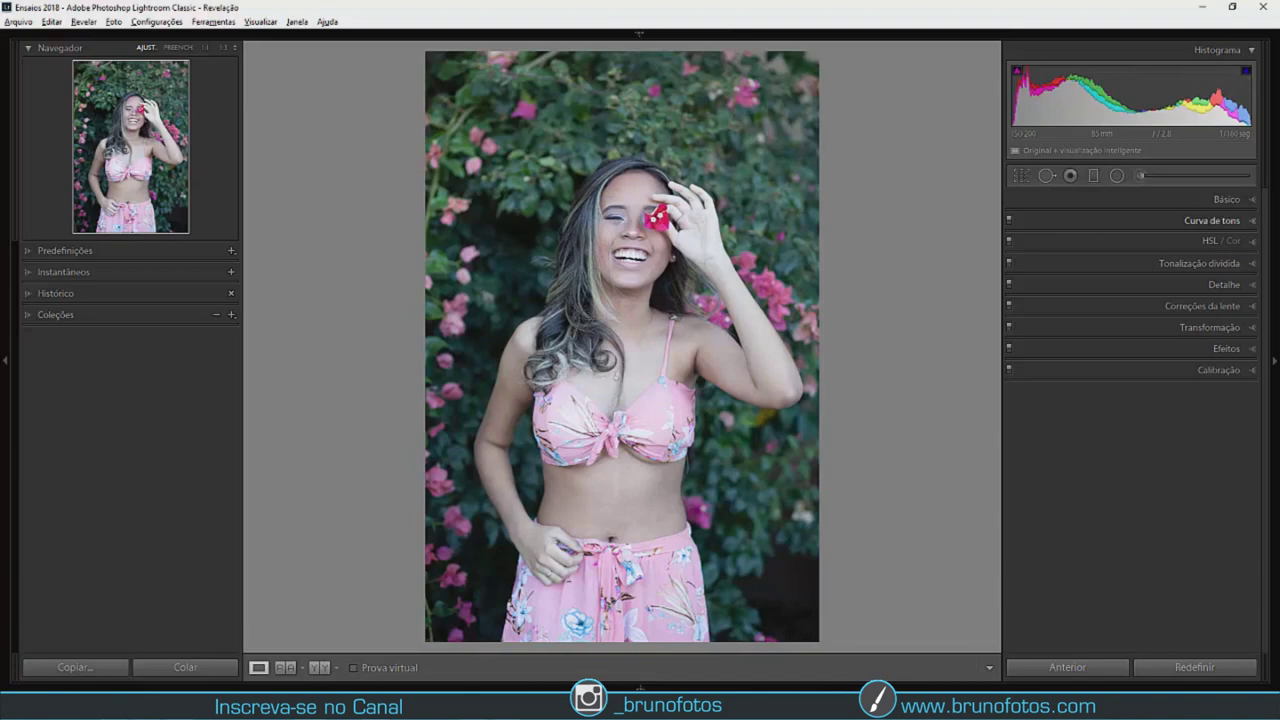
- In Basic, set Highlights to -76, leaving Exposure and Contrast back at 0
left_click(1227, 199)
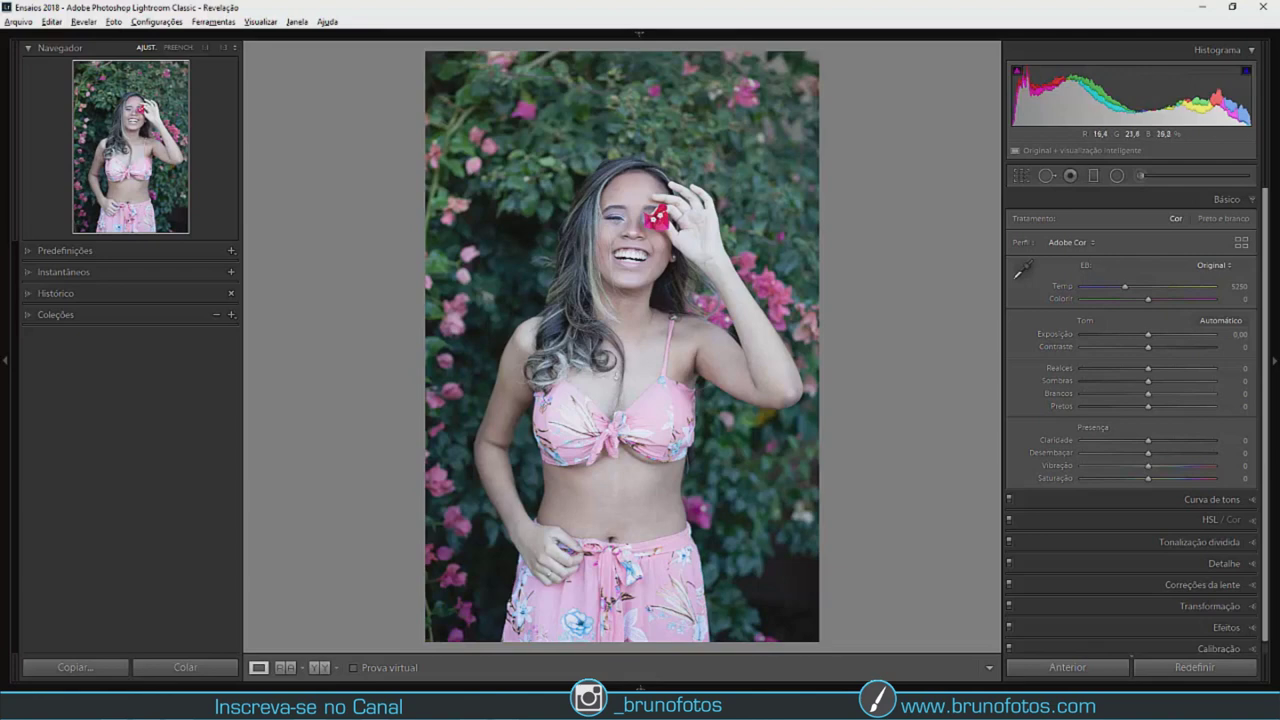
left_click_drag(1148, 334, 1134, 334)
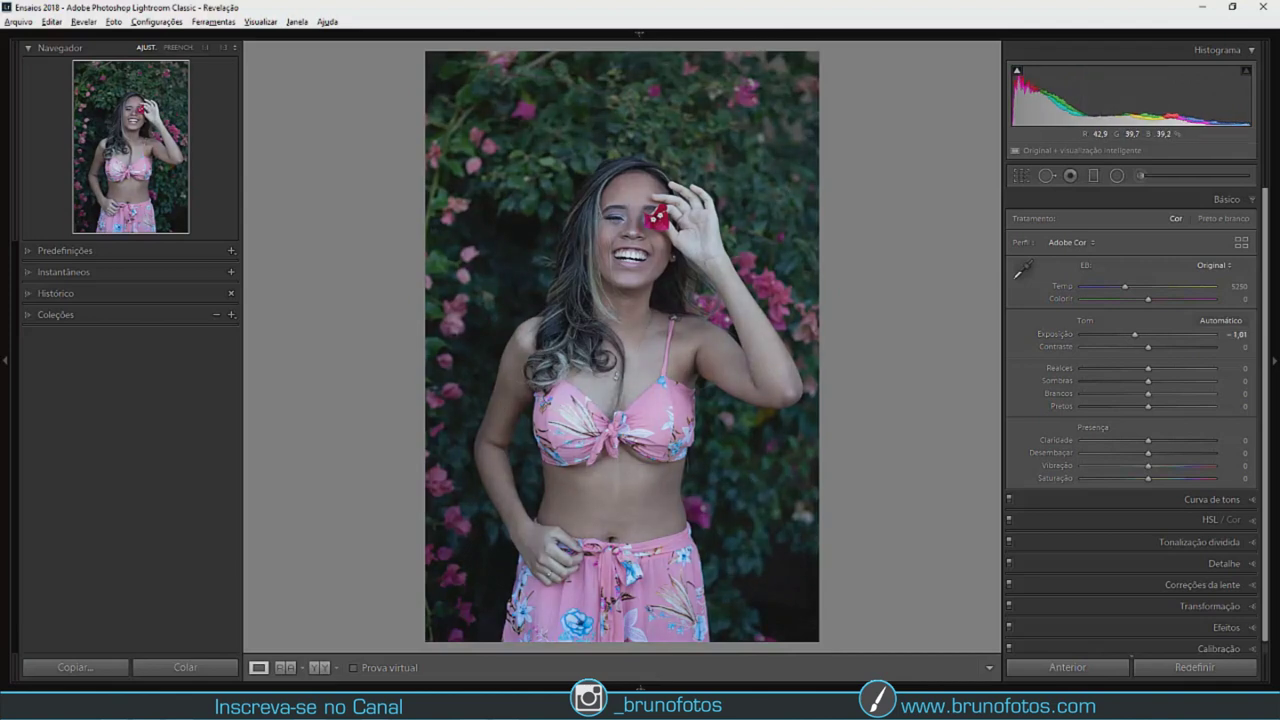
double_click(1055, 334)
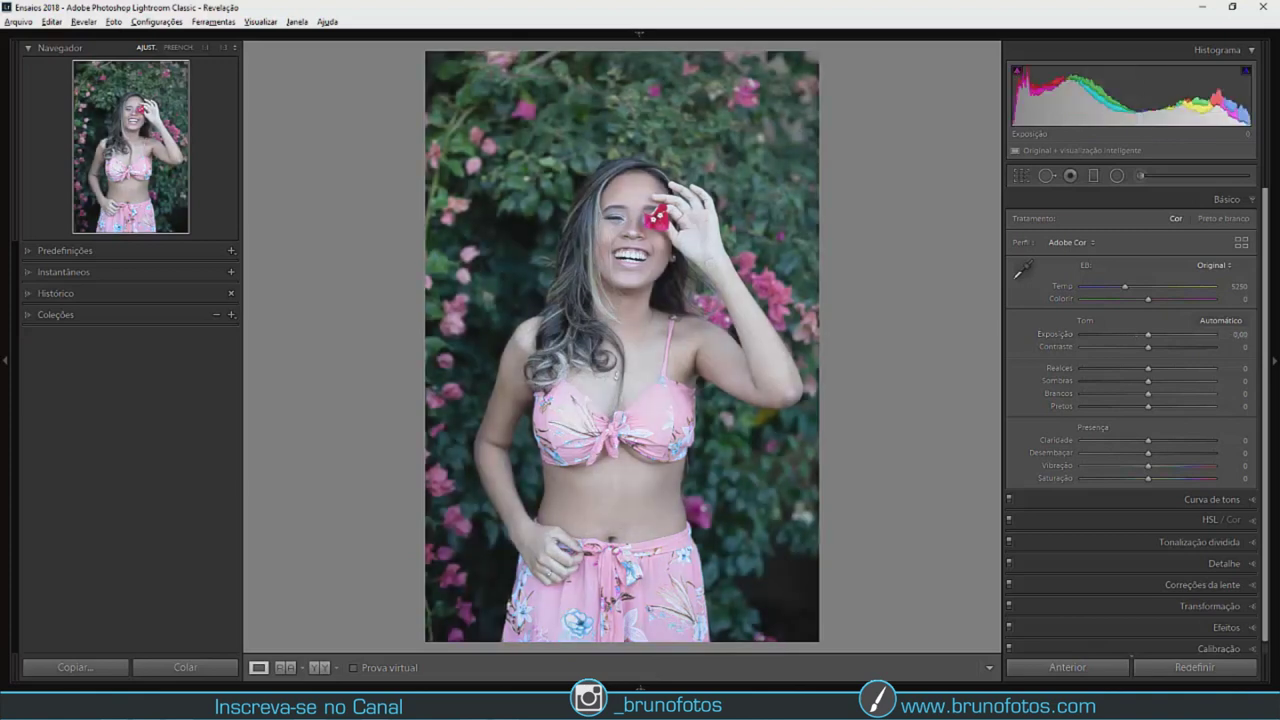
left_click_drag(1148, 368, 1098, 368)
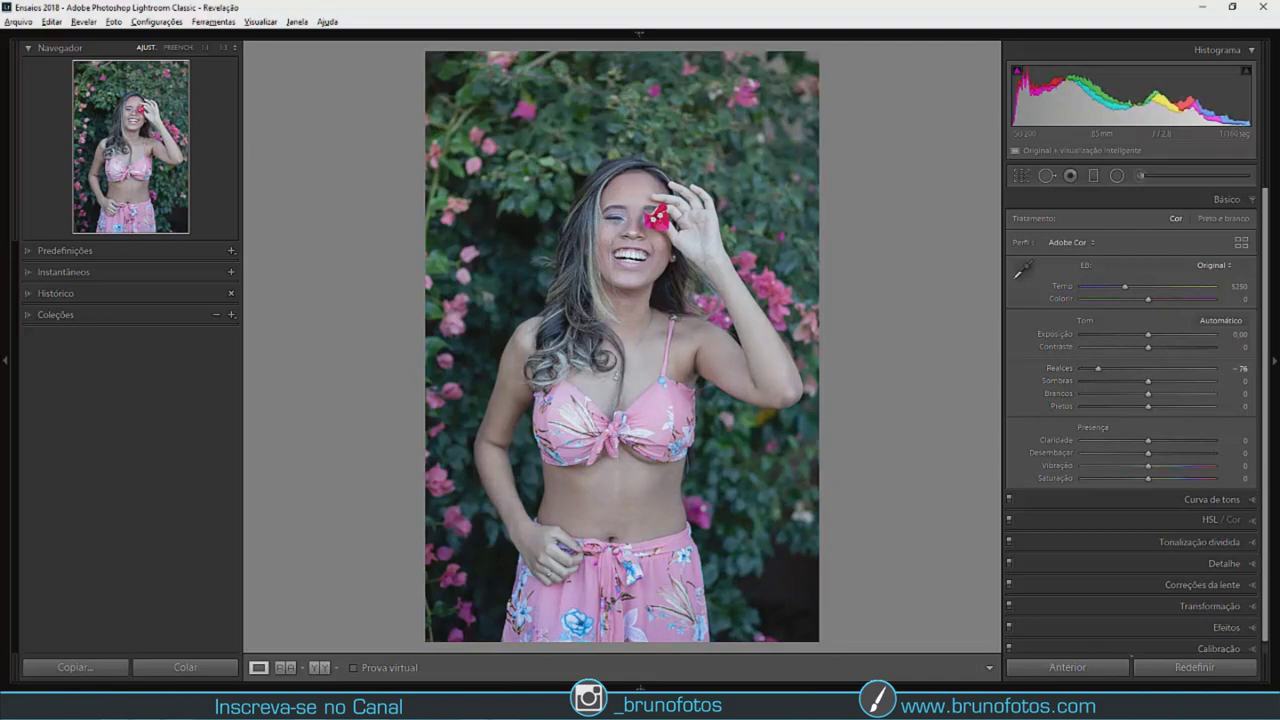
left_click_drag(1148, 347, 1197, 347)
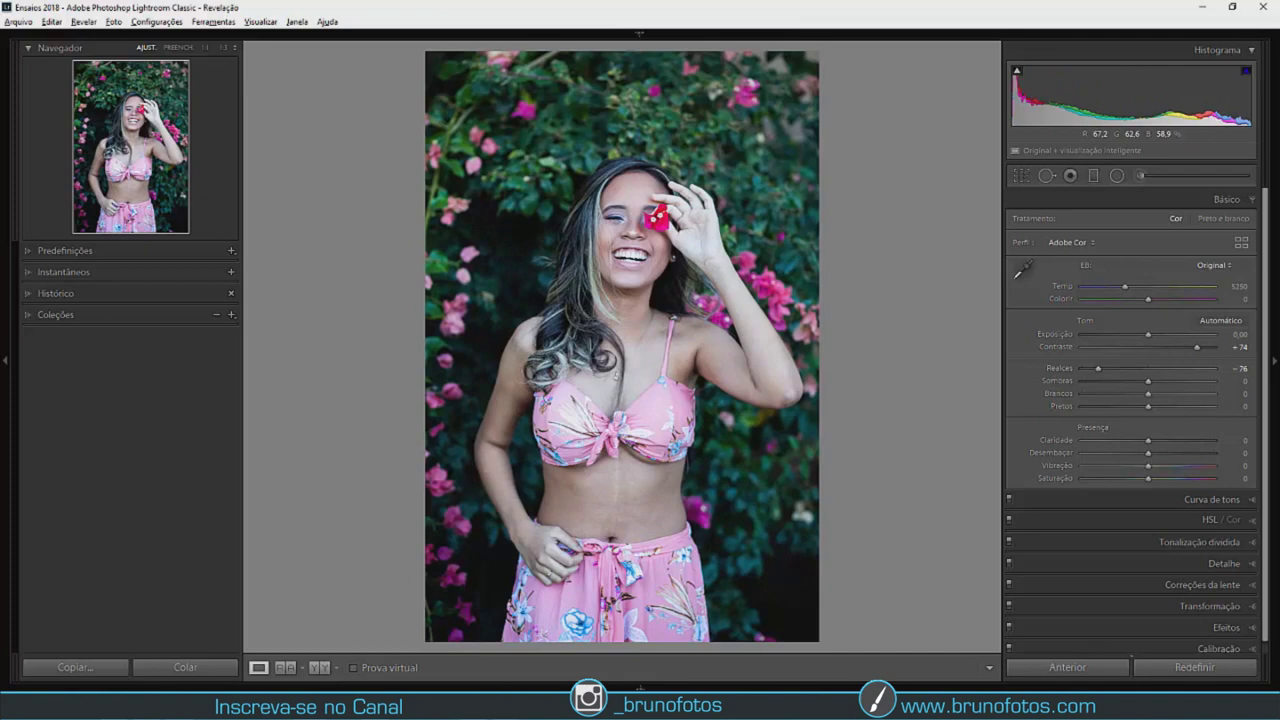
left_click_drag(1197, 347, 1198, 347)
double_click(1056, 347)
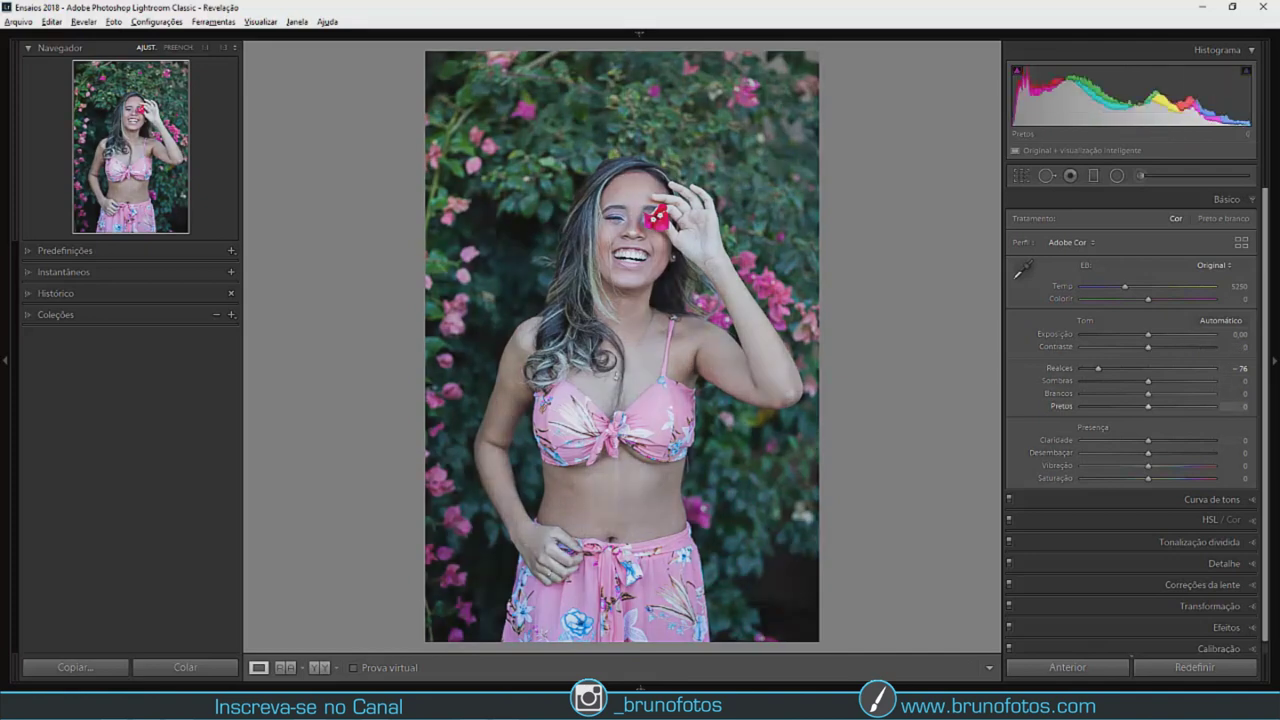
- Deepen Blacks to -56, lift Shadows to +42 and boost Vibrance to +58
left_click_drag(1060, 406, 1018, 406)
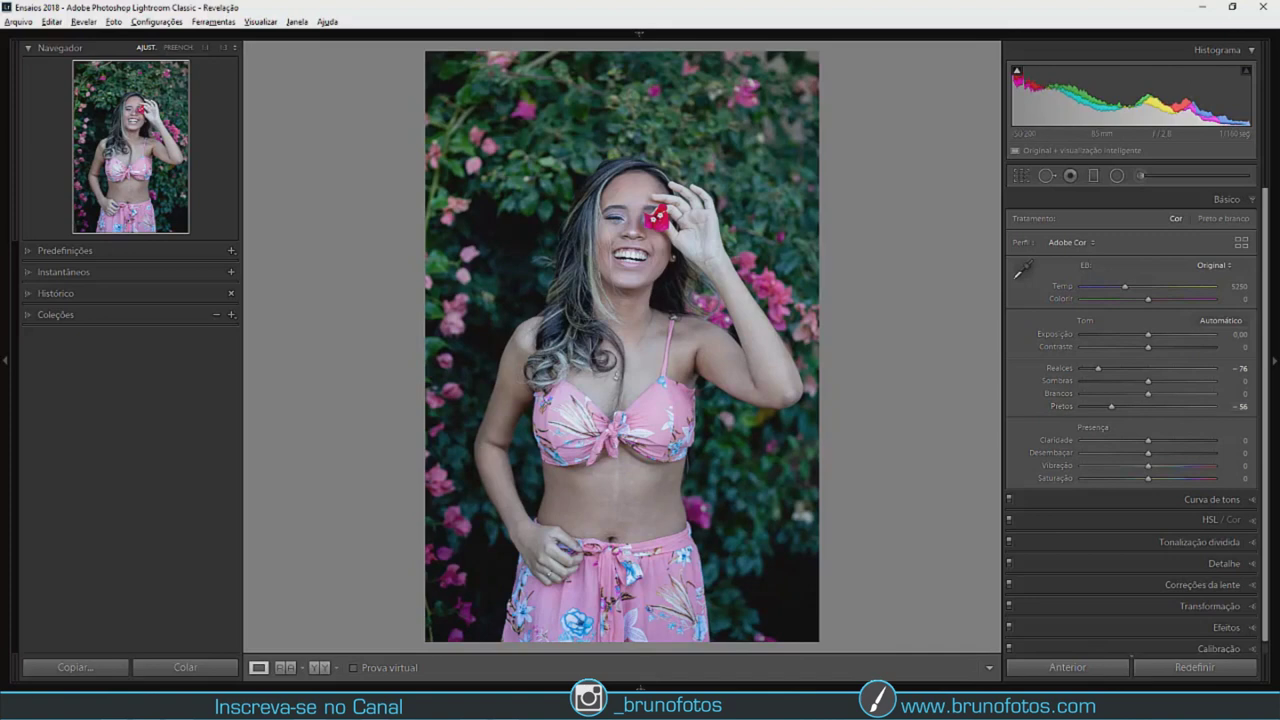
left_click_drag(1060, 380, 1088, 380)
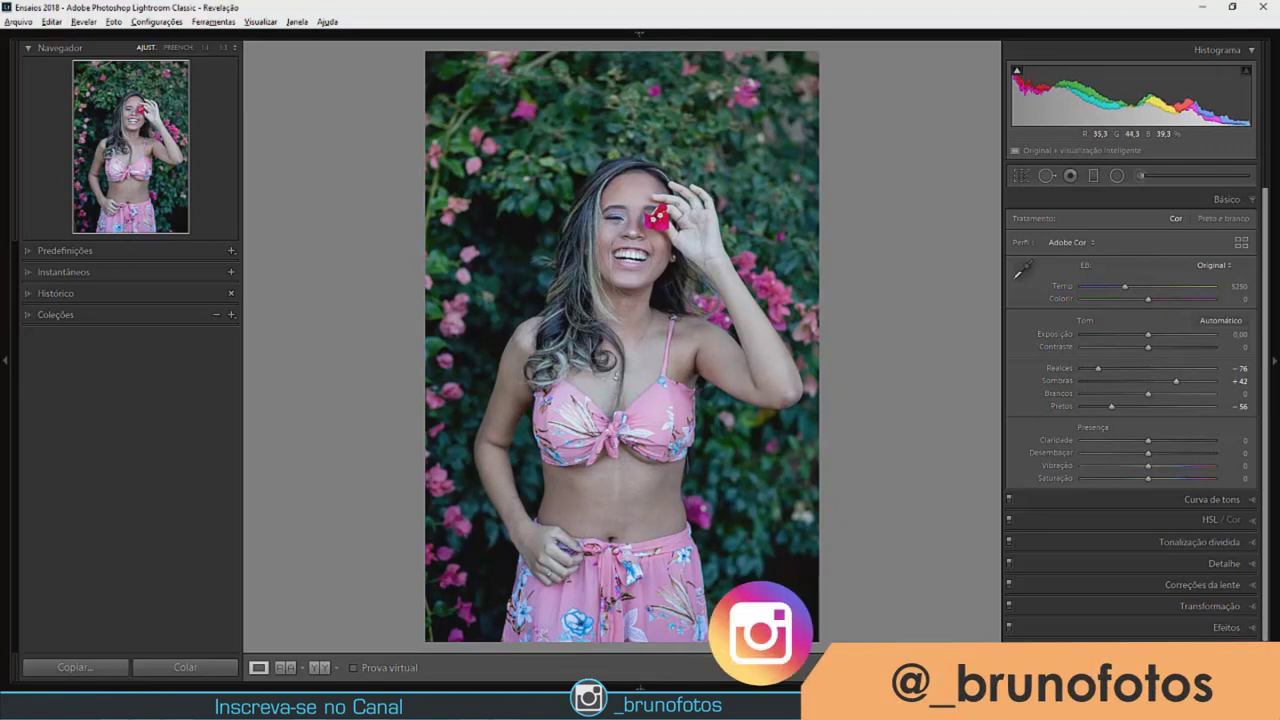
mouse_move(1148, 465)
left_mouse_down()
mouse_move(1180, 465)
mouse_move(1133, 478)
left_mouse_up()
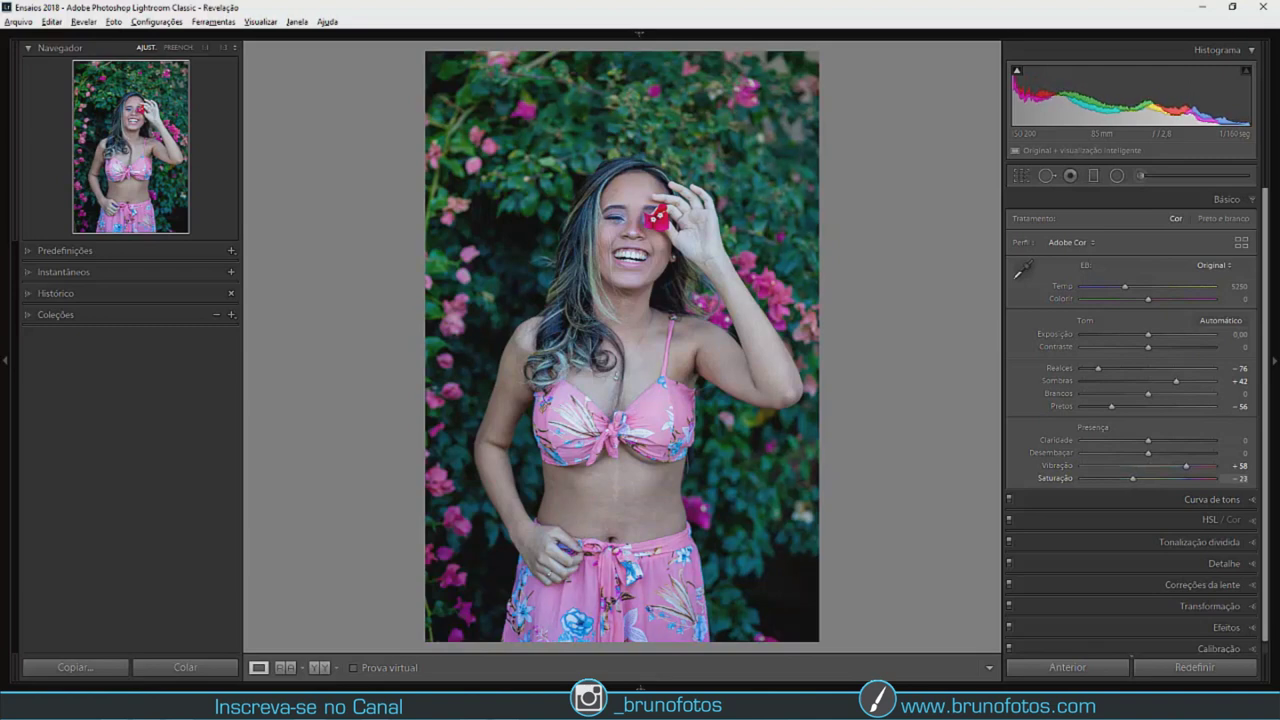
scroll(1133, 478, "down", 1)
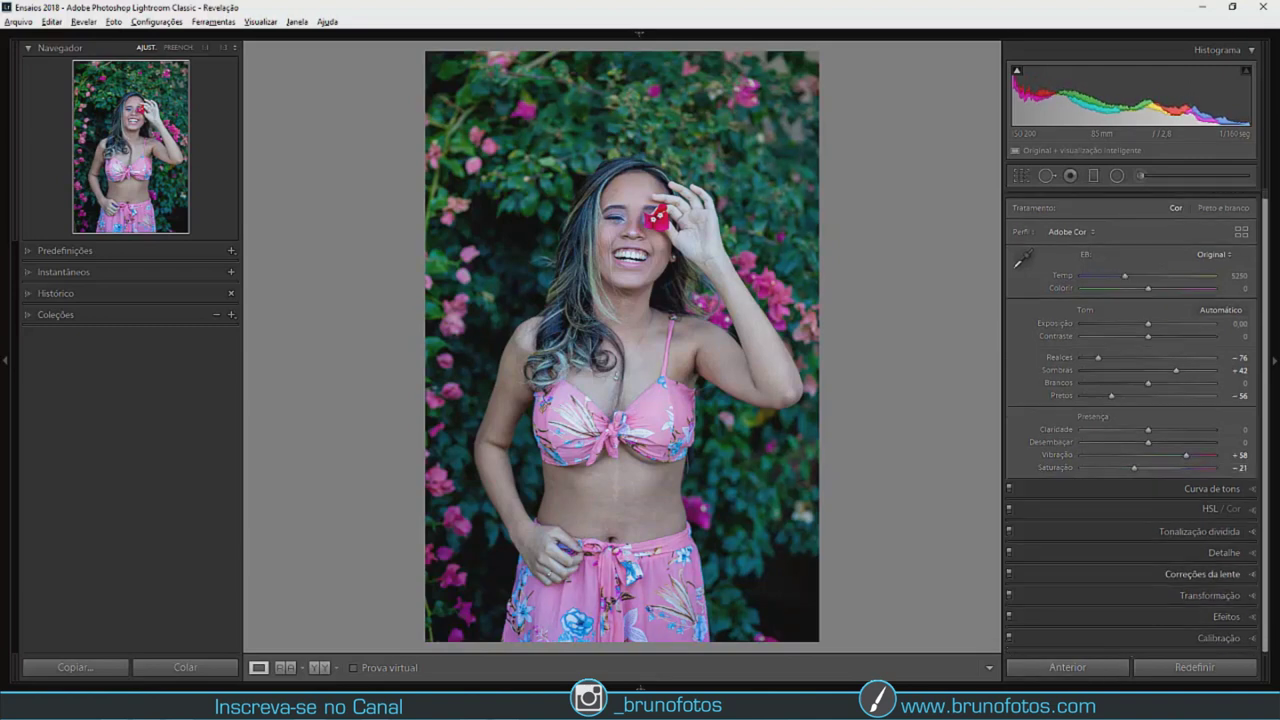
left_click(1218, 638)
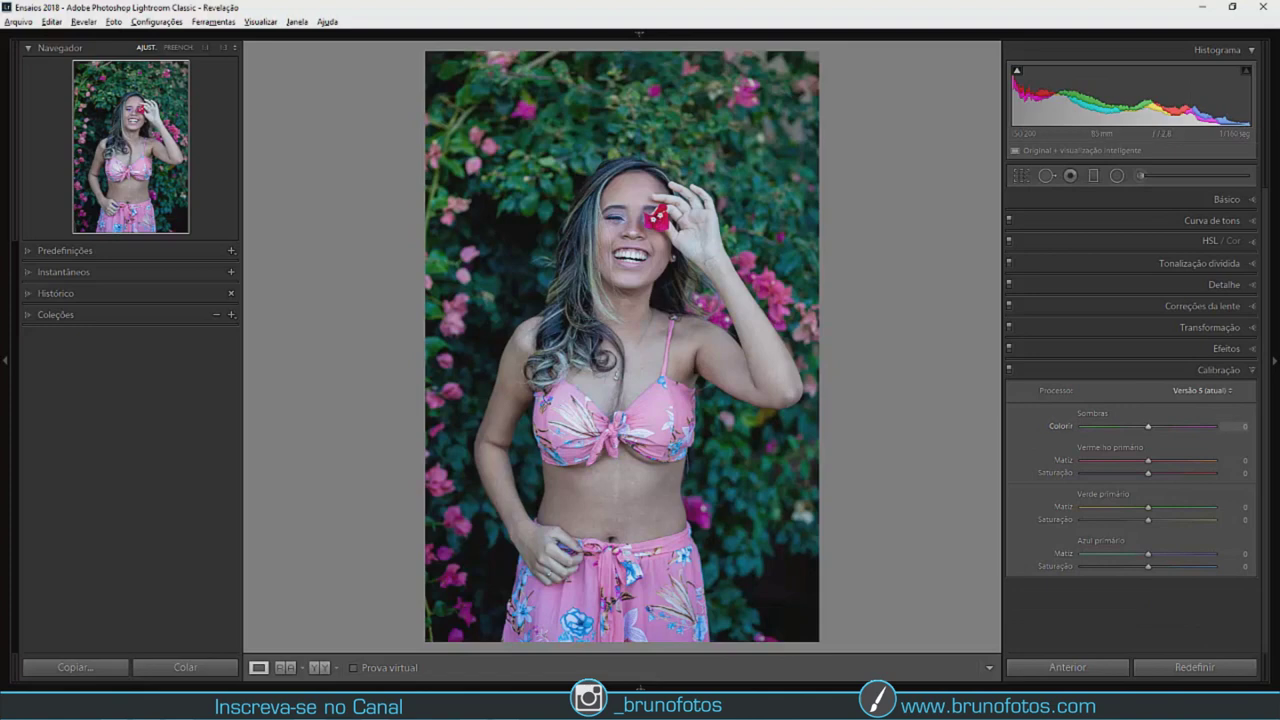
- Drag the Calibration Shadows Tint to +12 for a slight magenta cast, then collapse Calibration
left_click_drag(1149, 426, 1155, 426)
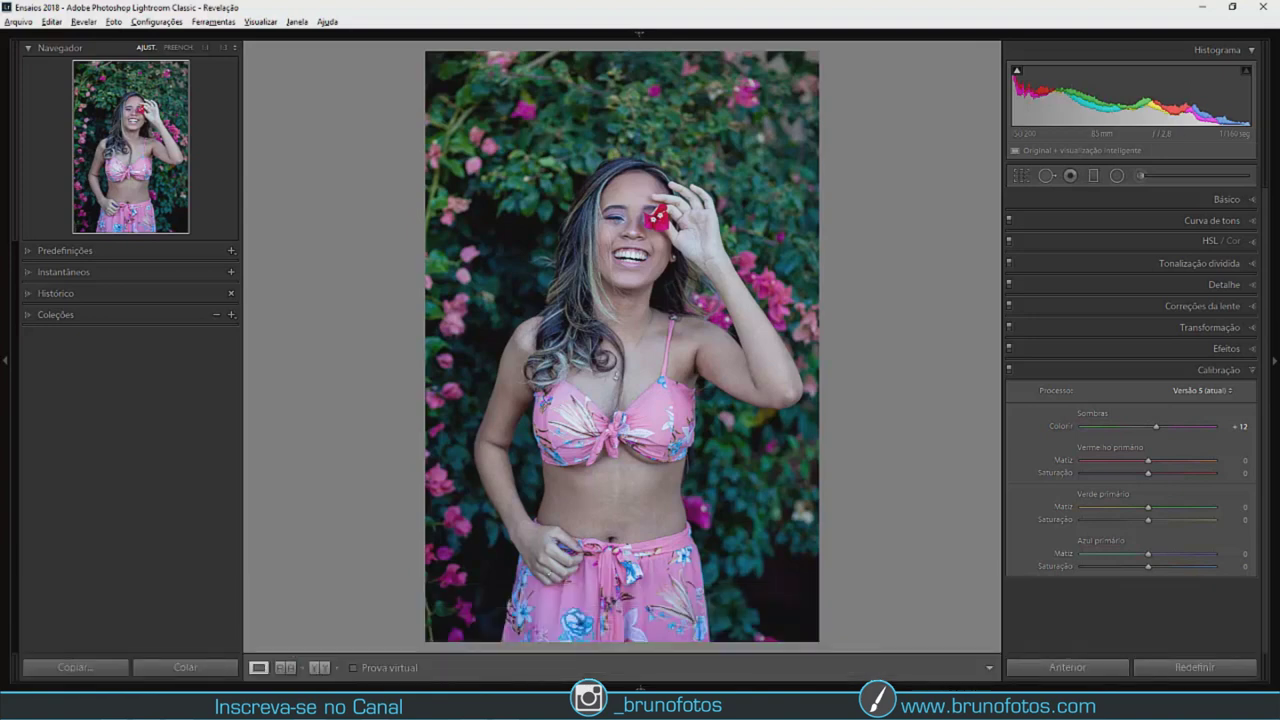
left_click(1219, 370)
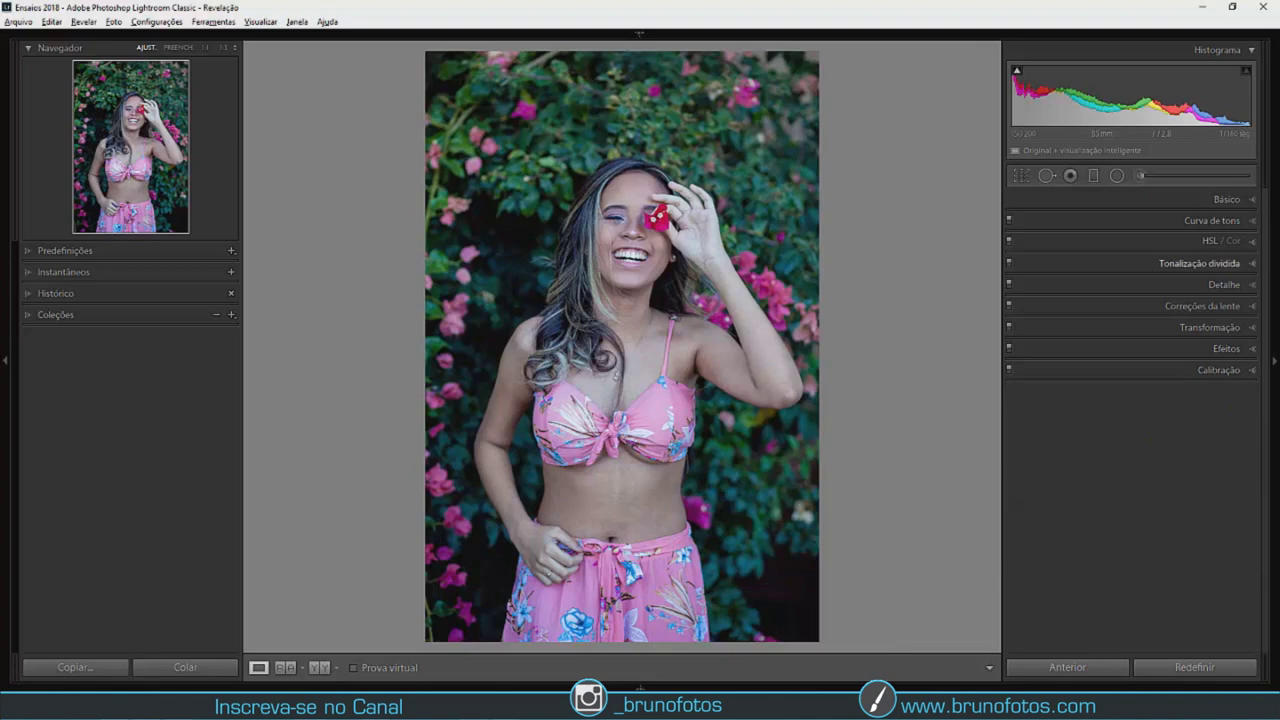
- Split-tone highlights to hue 38, saturation 12 and shadows to hue 225, saturation 9
left_click(1199, 263)
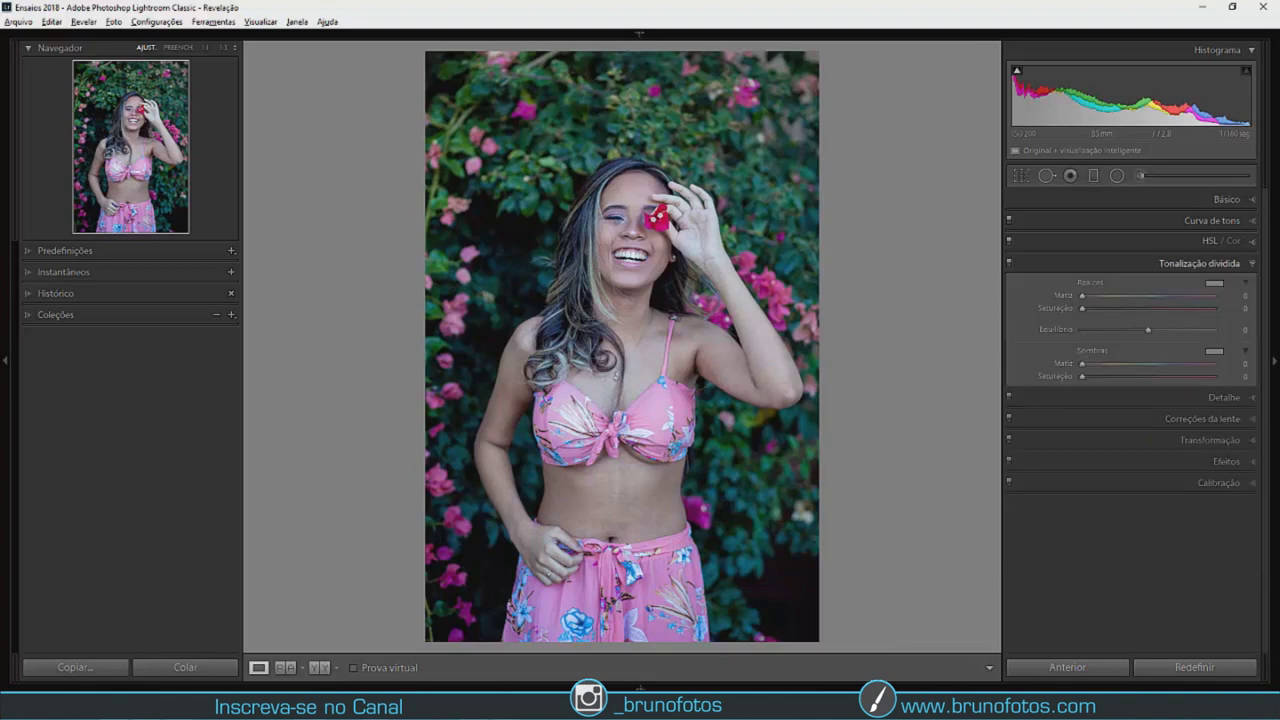
left_click_drag(1082, 296, 1084, 296)
left_click_drag(1082, 308, 1095, 308)
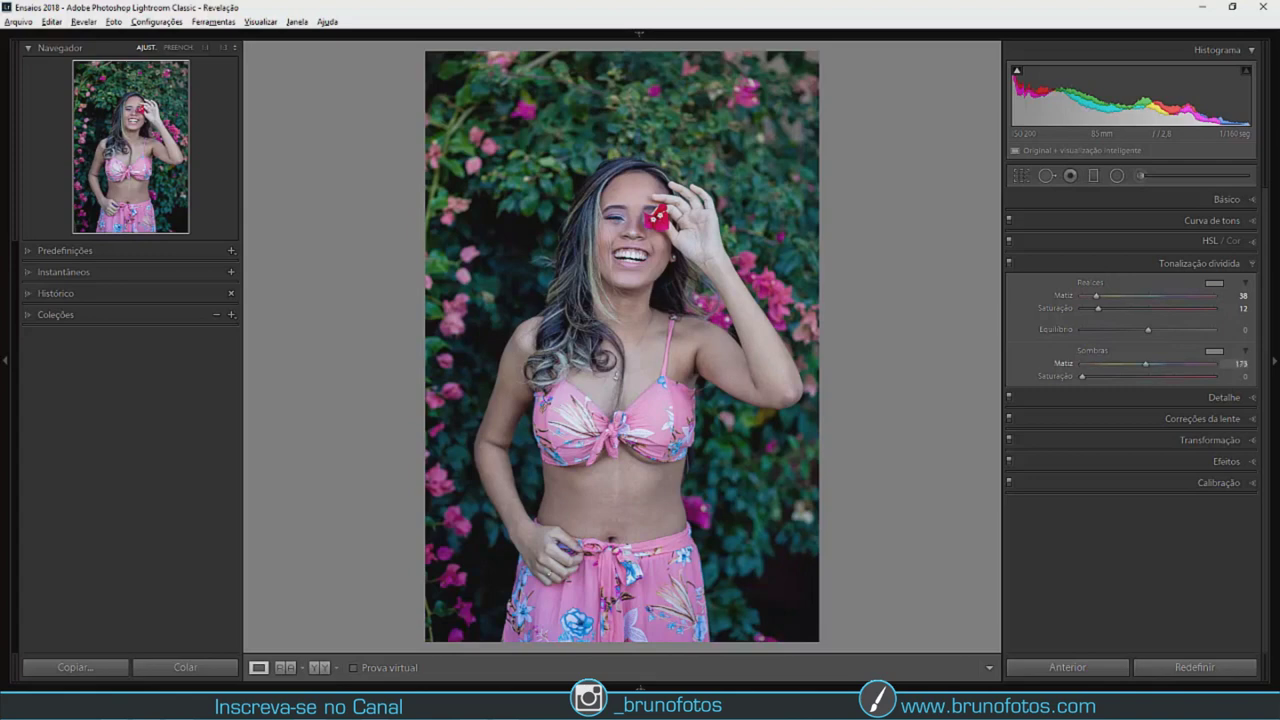
left_click_drag(1163, 364, 1164, 364)
left_click_drag(1082, 376, 1093, 376)
left_click(1215, 263)
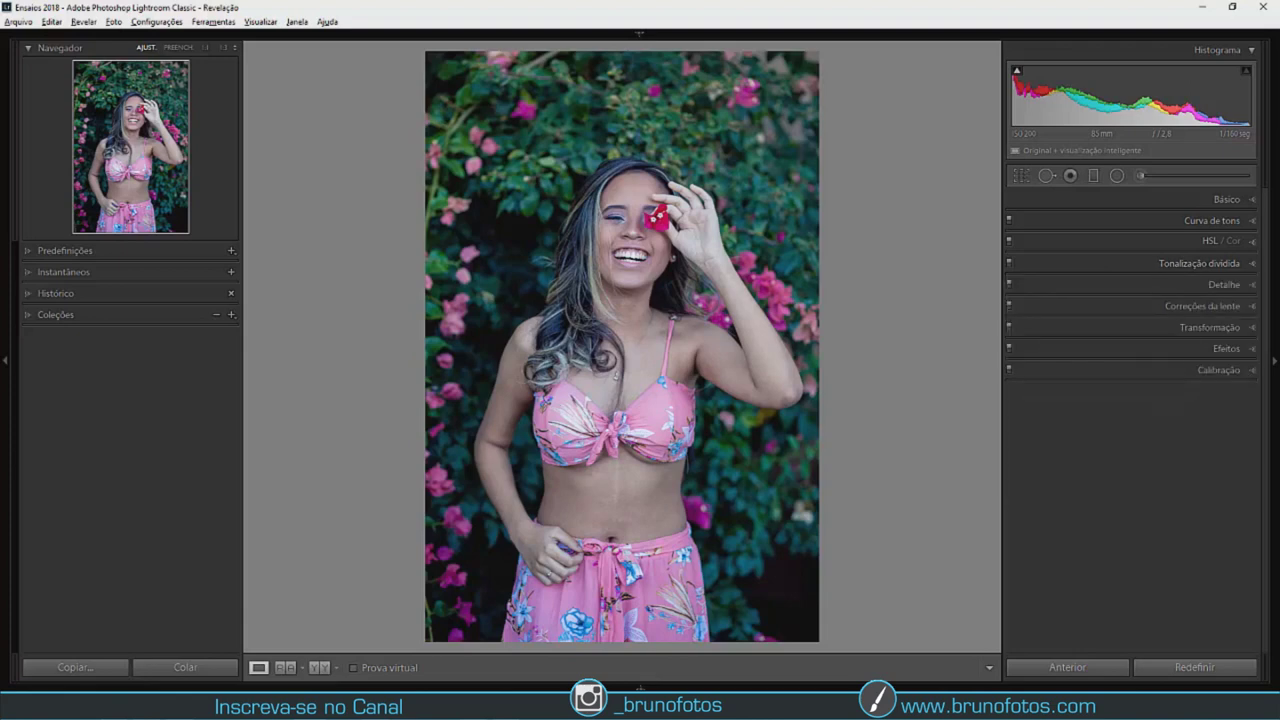
left_click(1212, 220)
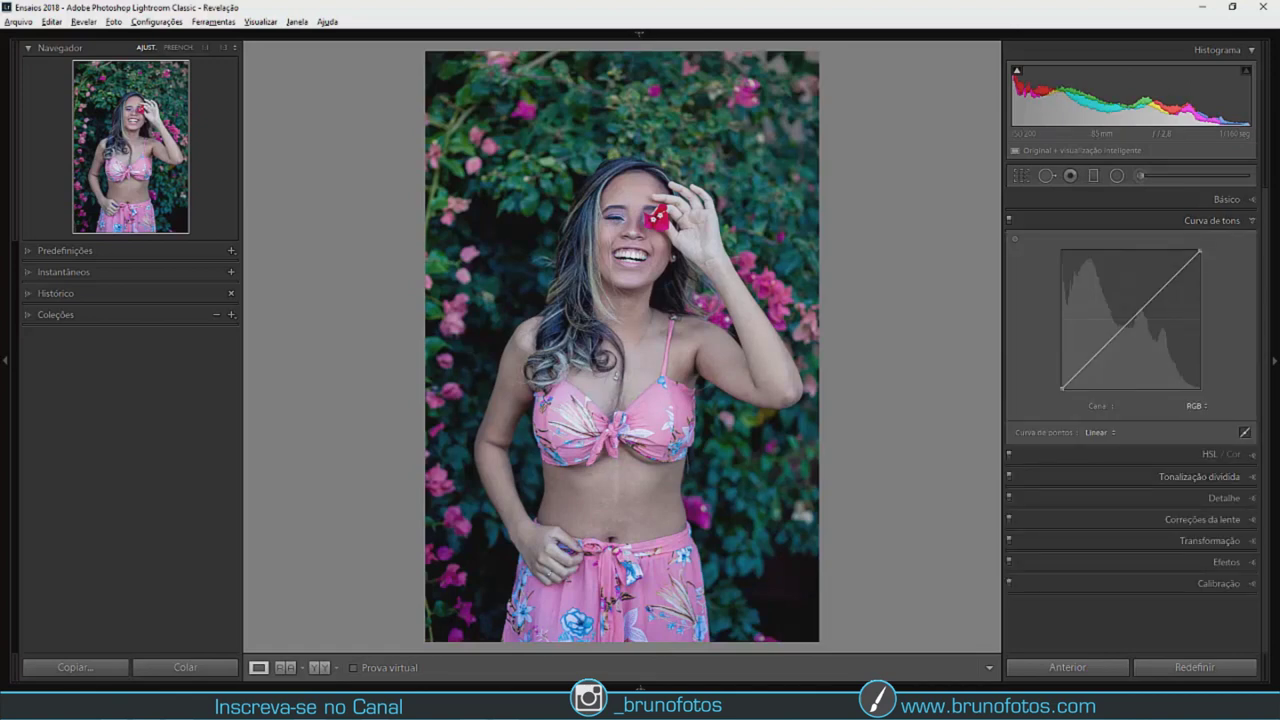
- Add three tone-curve points, raise the black point to fade shadows, brighten midtones slightly, then collapse the curve
left_click(1086, 363)
left_click(1132, 320)
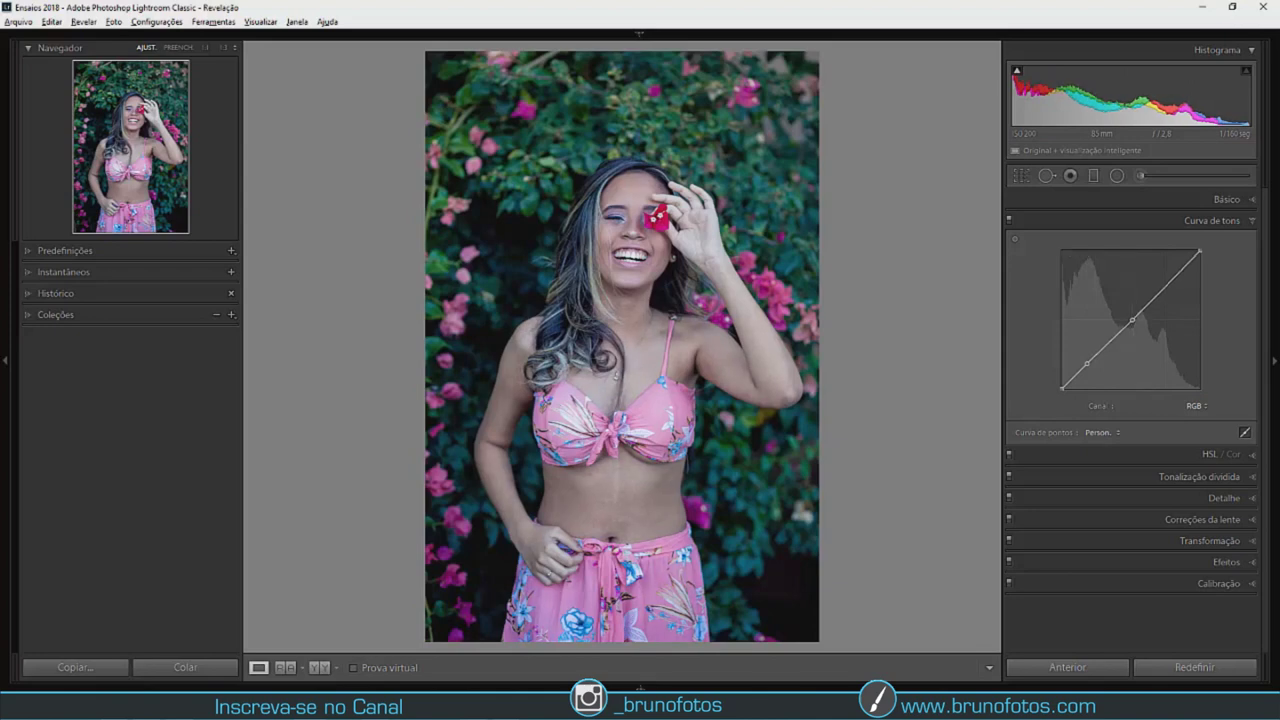
left_click(1181, 268)
left_click_drag(1062, 388, 1090, 365)
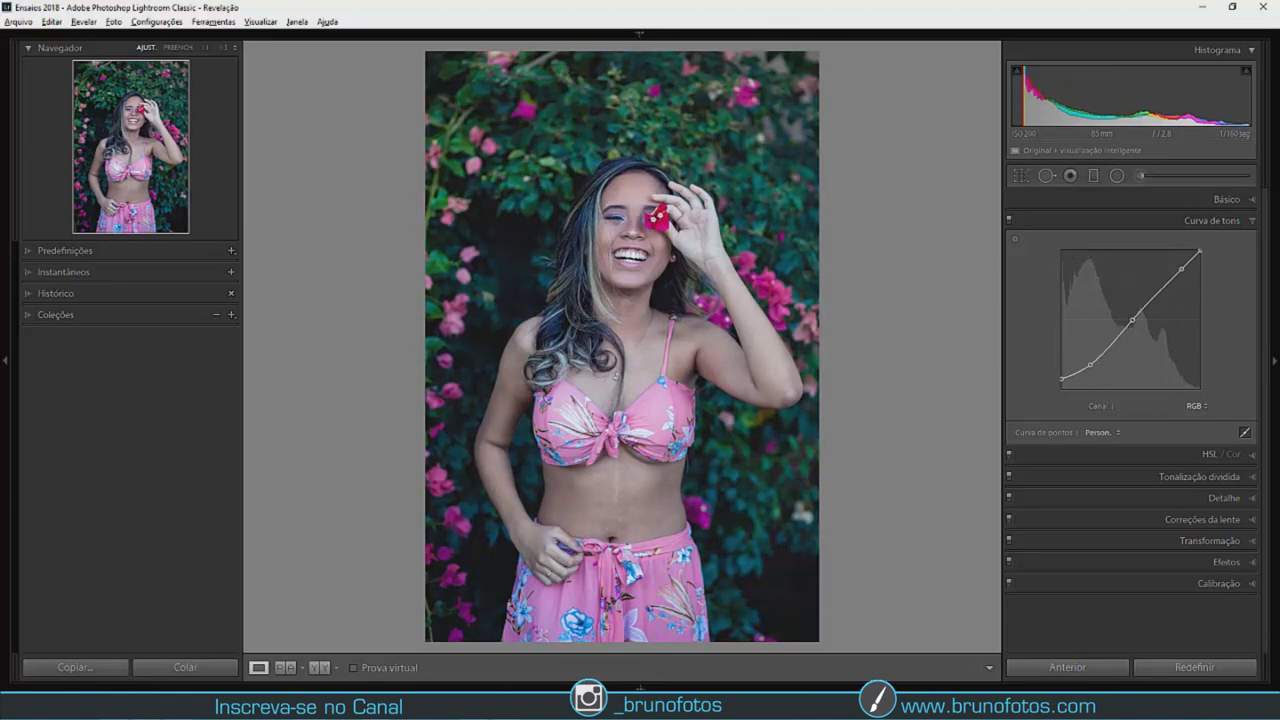
left_click_drag(1132, 320, 1130, 318)
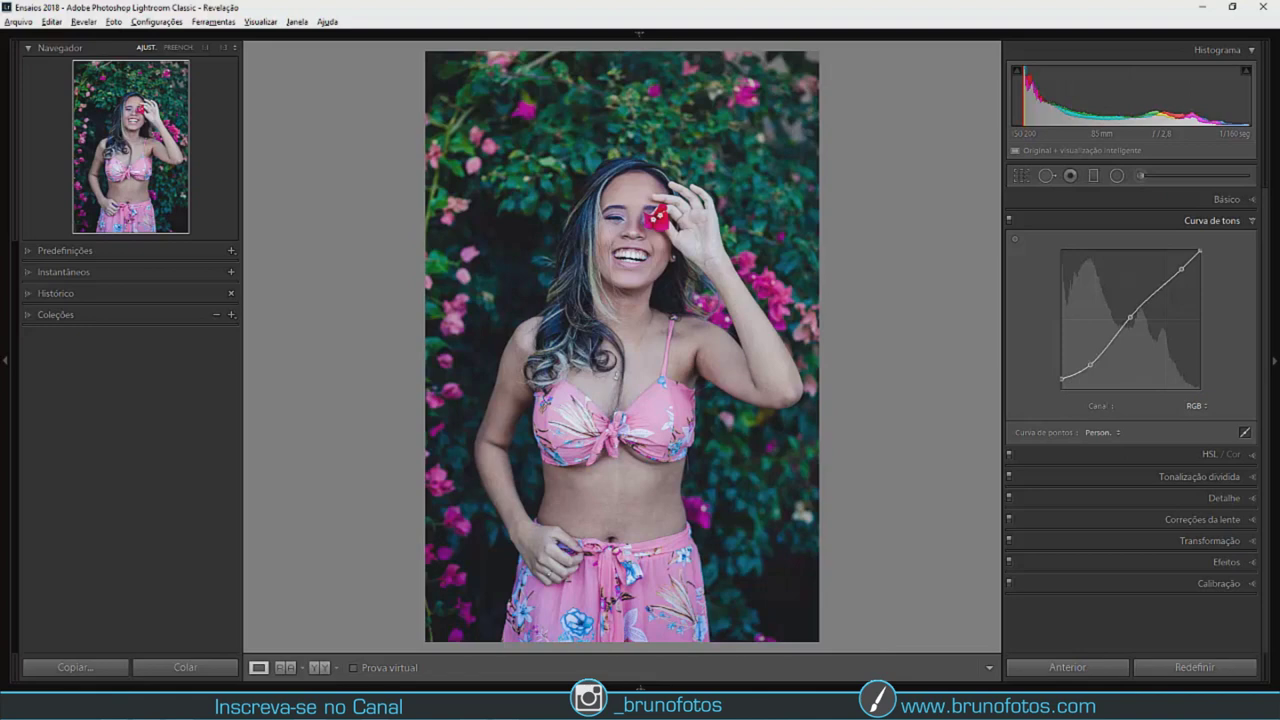
left_click(1212, 220)
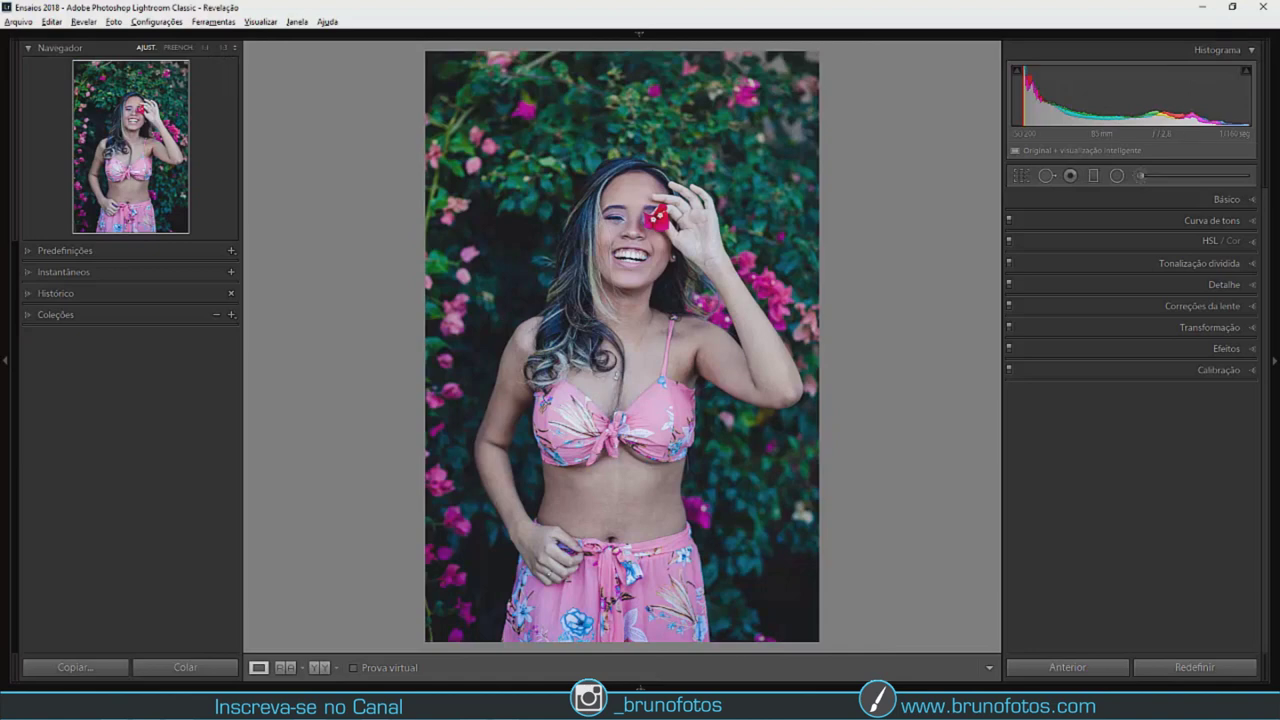
left_click(1139, 175)
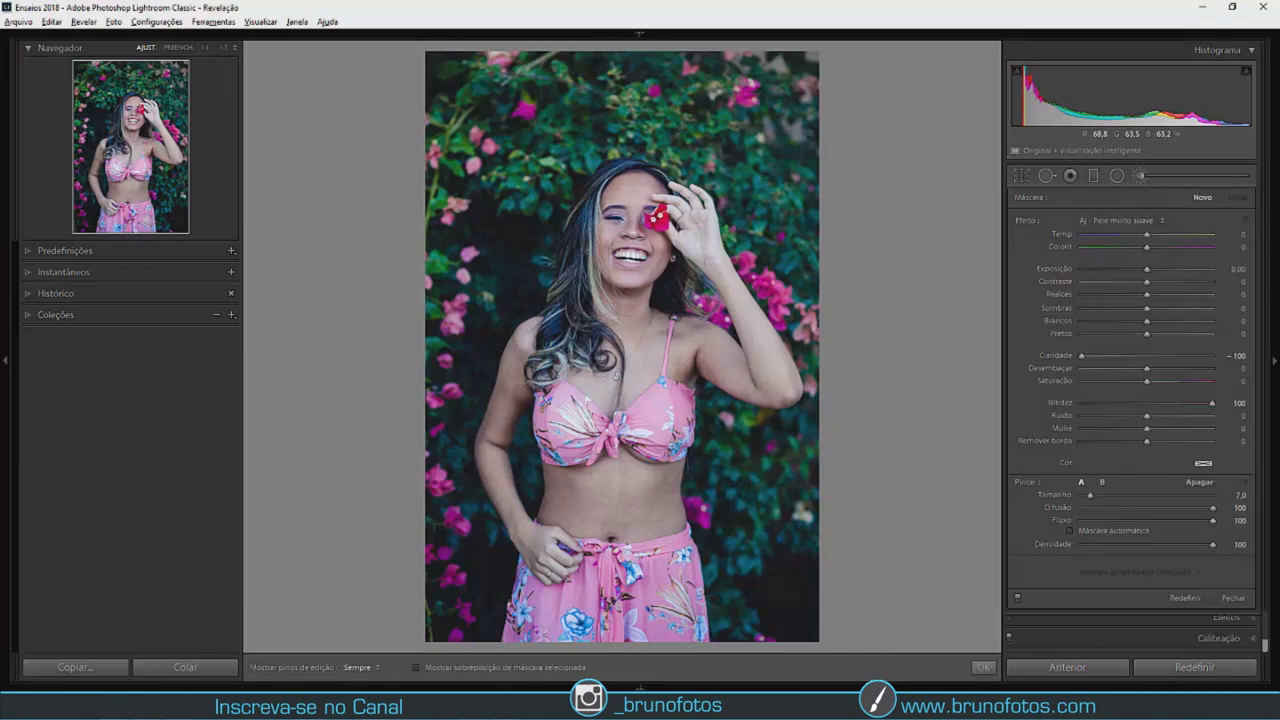
left_click(1233, 598)
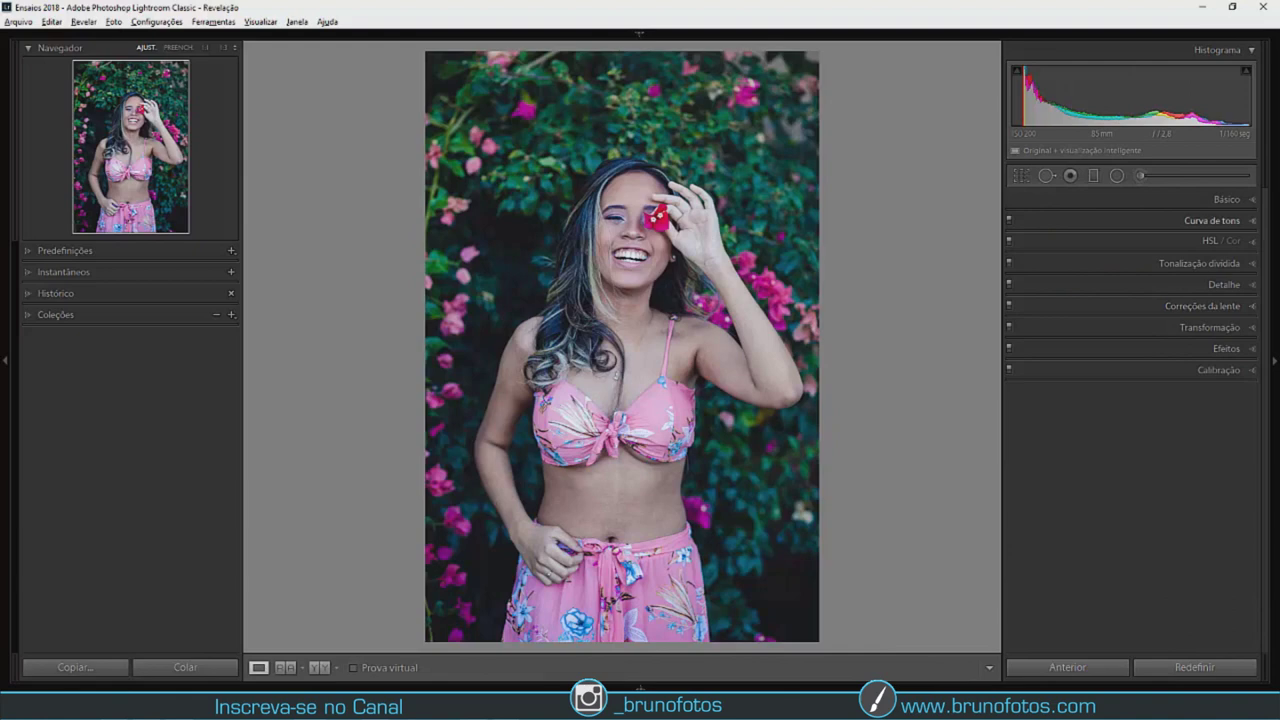
key("ctrl+3")
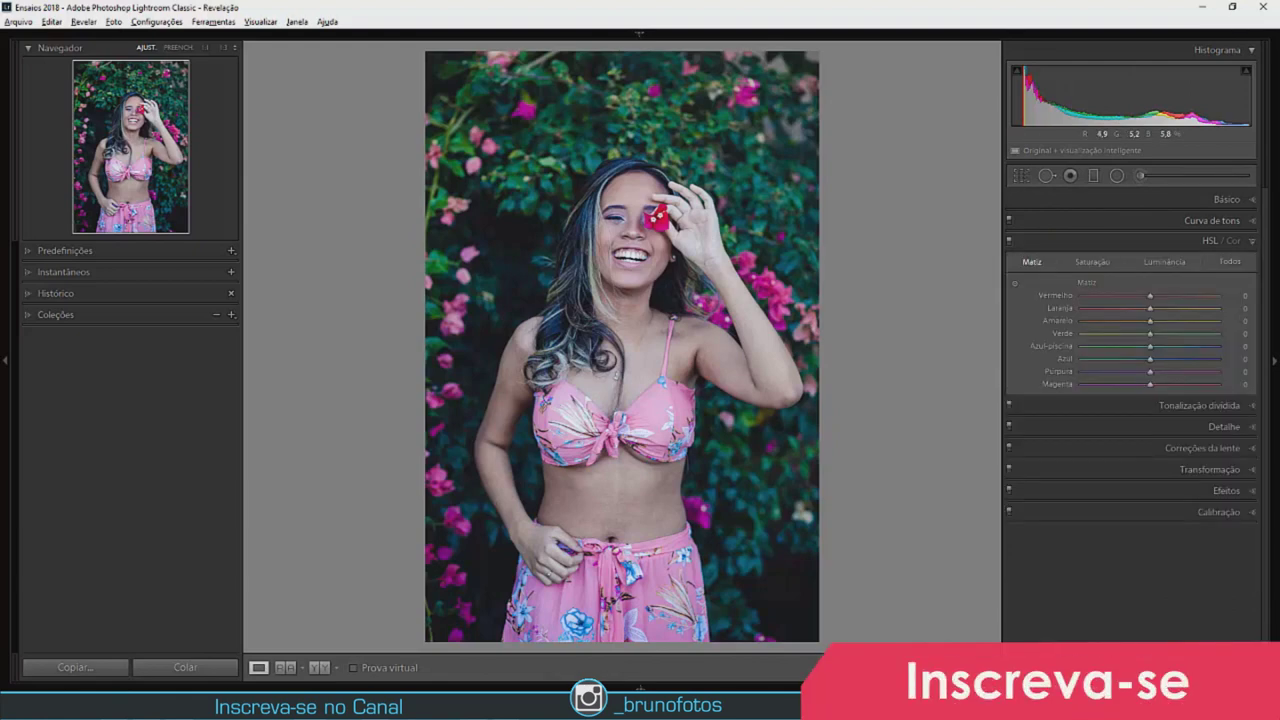
mouse_move(1150, 346)
left_mouse_down()
mouse_move(1082, 346)
mouse_move(1218, 346)
mouse_move(1218, 358)
left_mouse_up()
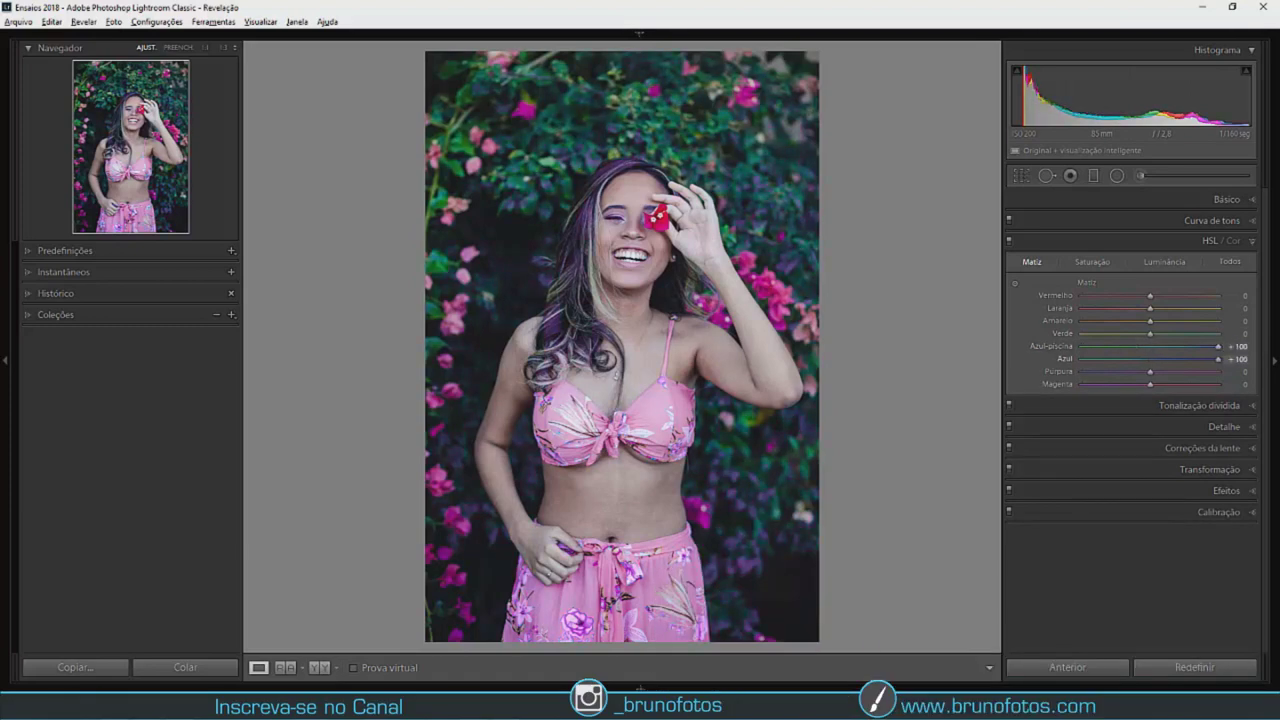
left_click_drag(1150, 333, 1218, 333)
double_click(1065, 358)
left_click_drag(1082, 320, 1218, 320)
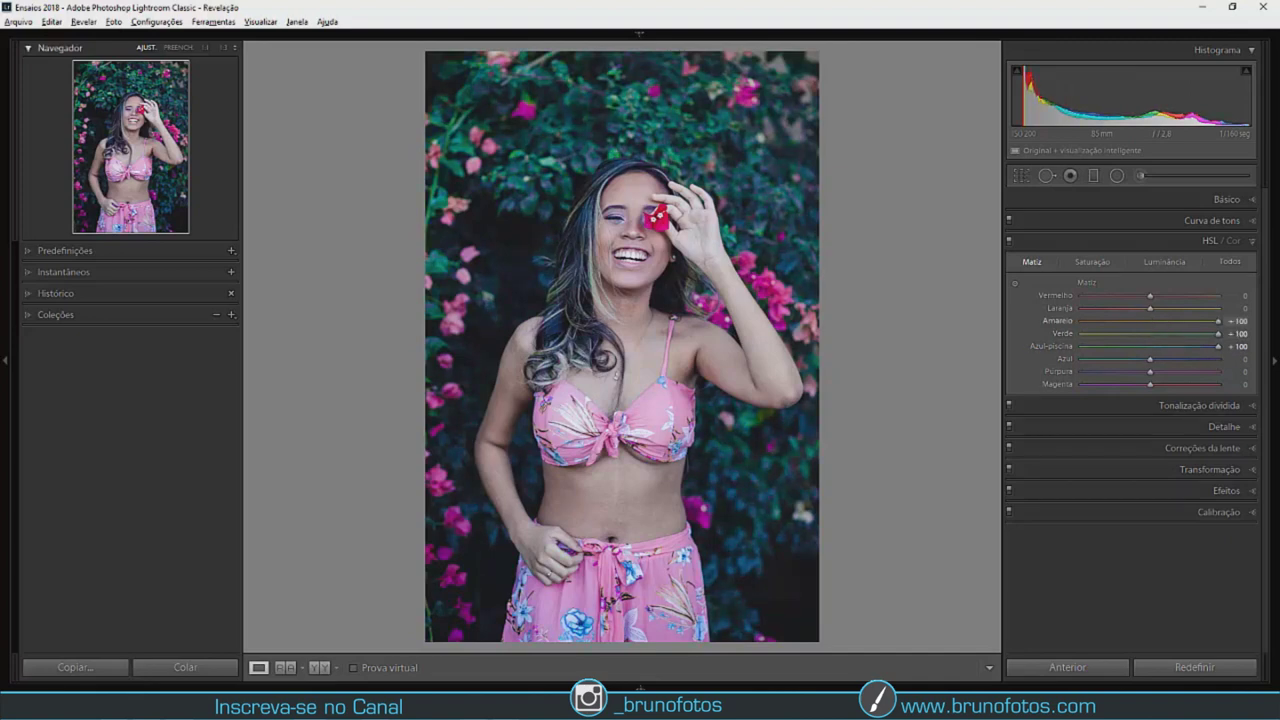
double_click(1051, 346)
double_click(1058, 320)
double_click(1062, 333)
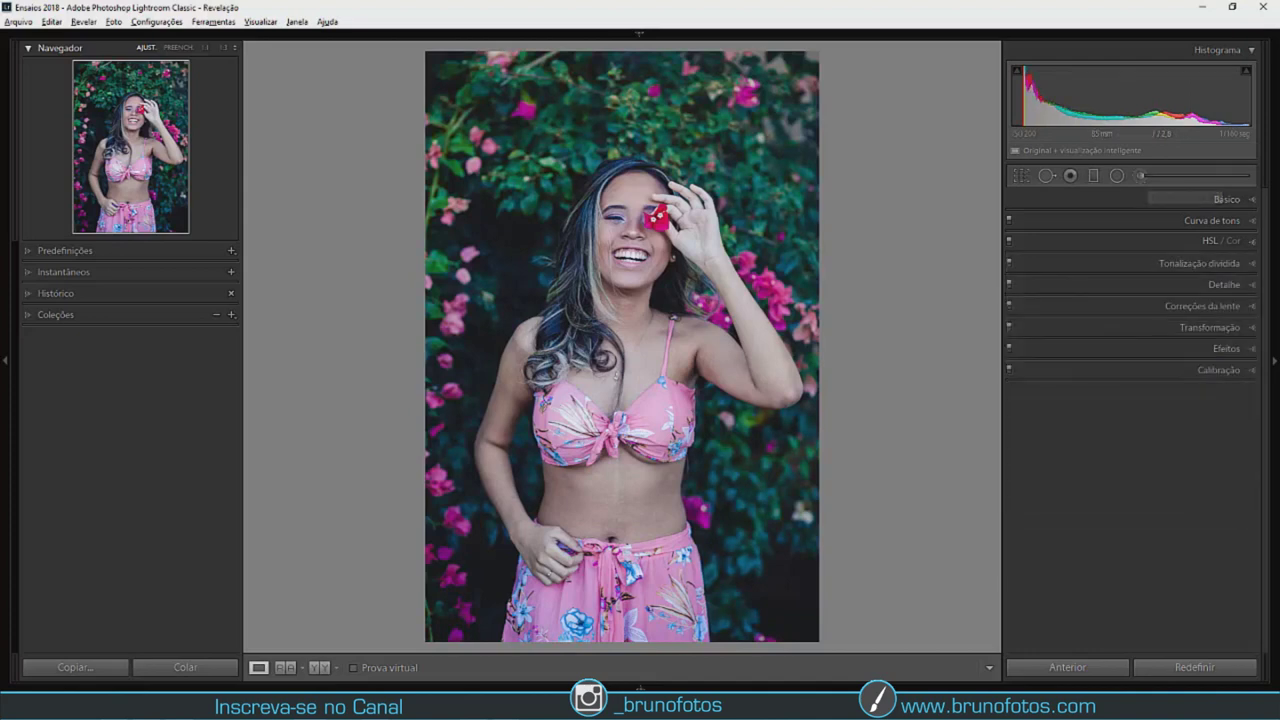
- Start a new brush mask with clarity and sharpness at 0 and the overlay showing
left_click(1139, 175)
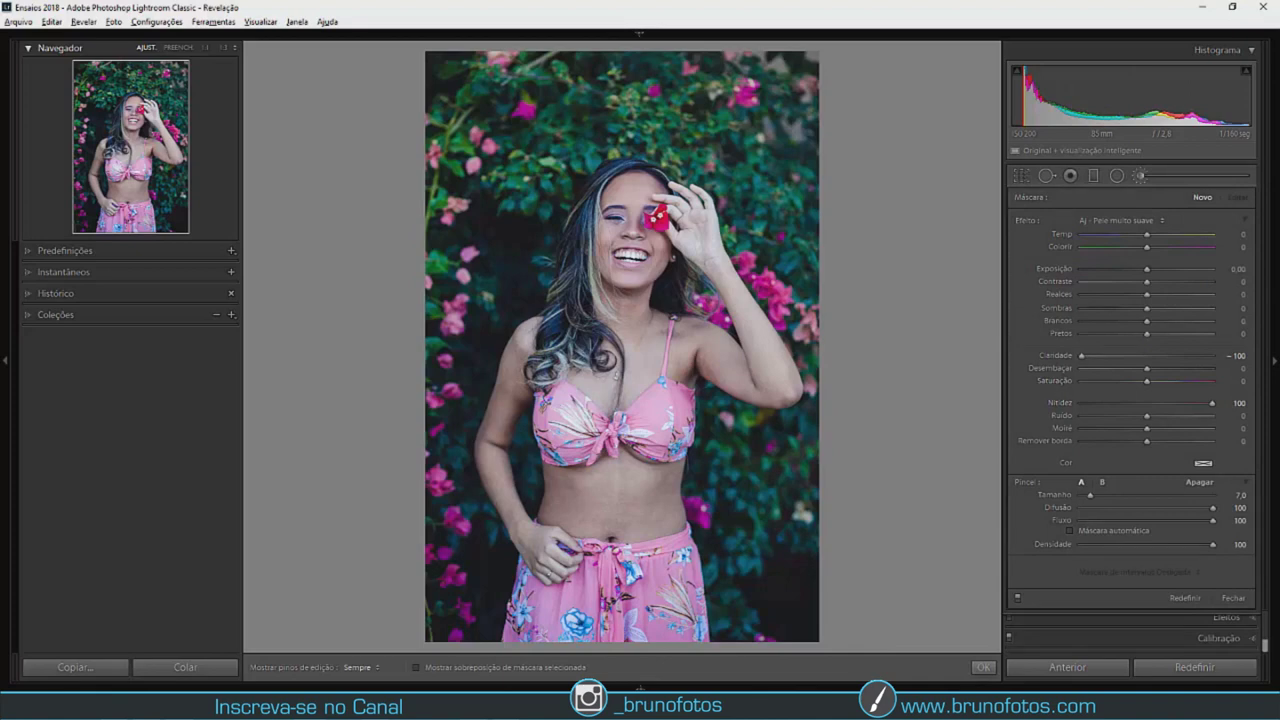
double_click(1027, 220)
scroll(579, 94, "up", 2)
left_click(579, 94)
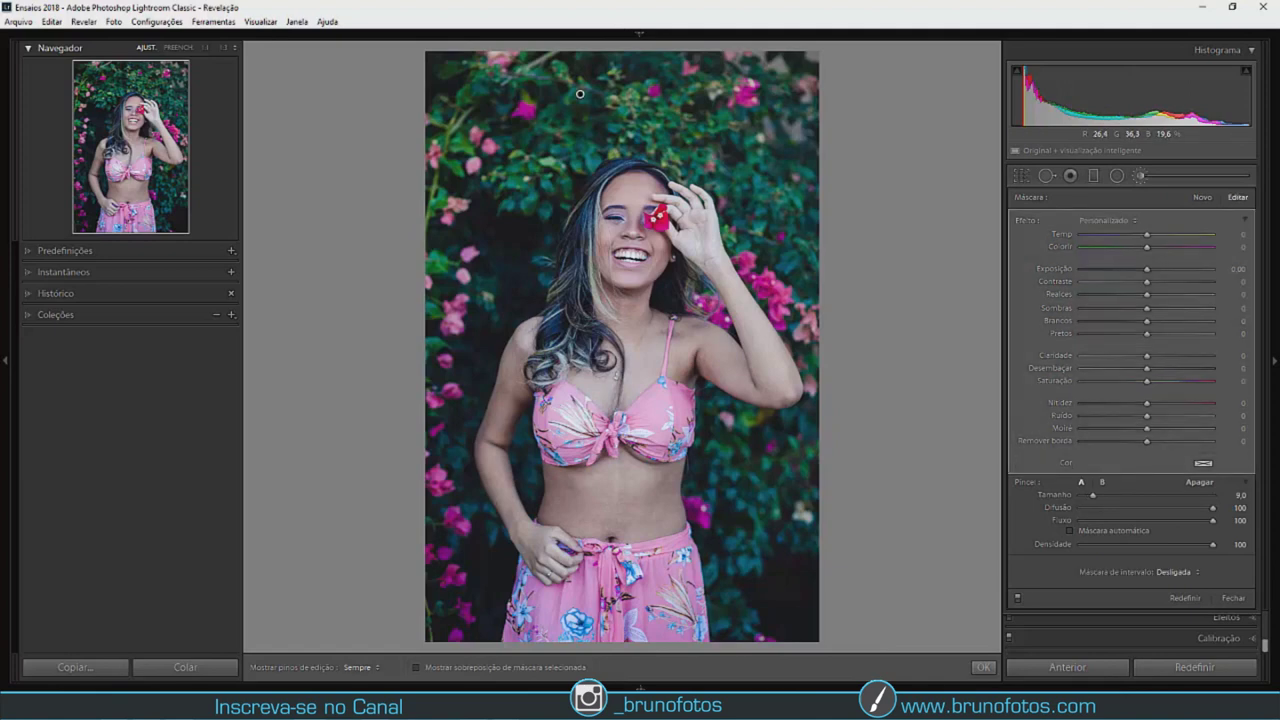
key("o")
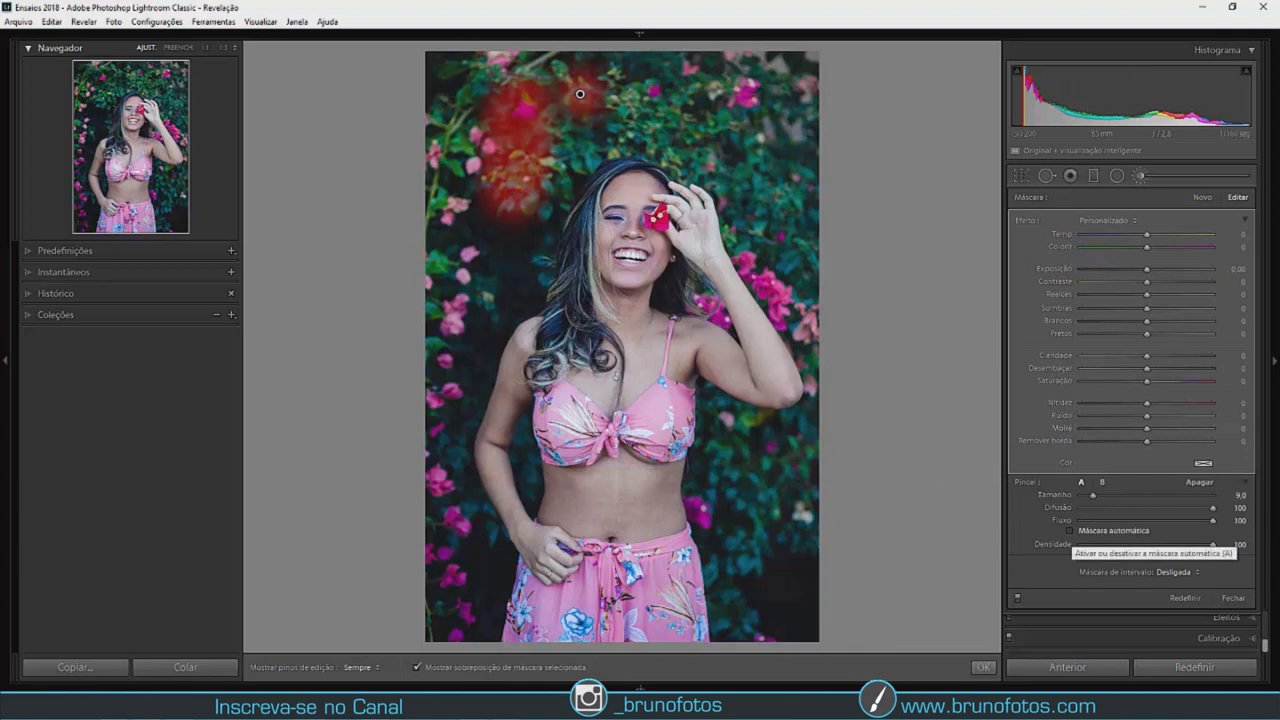
key("h")
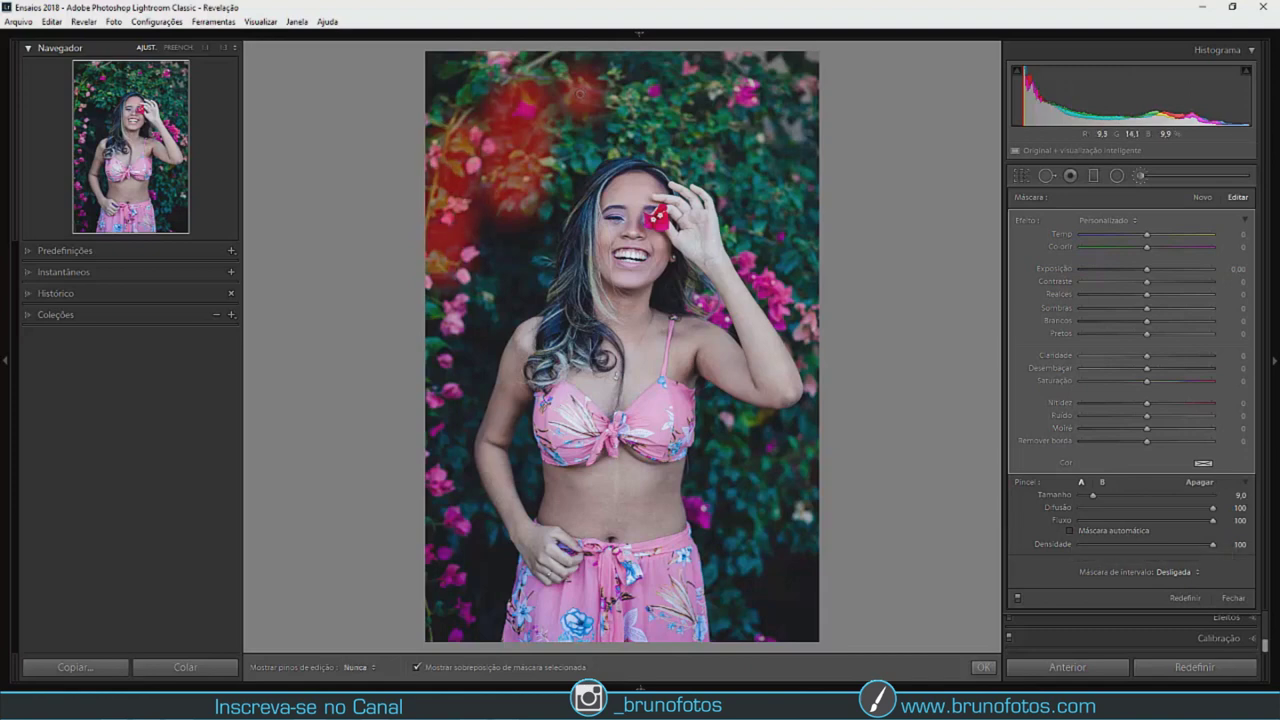
- Paint the mask over the top-left foliage, across the top and down the right edge
left_click_drag(460, 135, 508, 220)
key("bracketright")
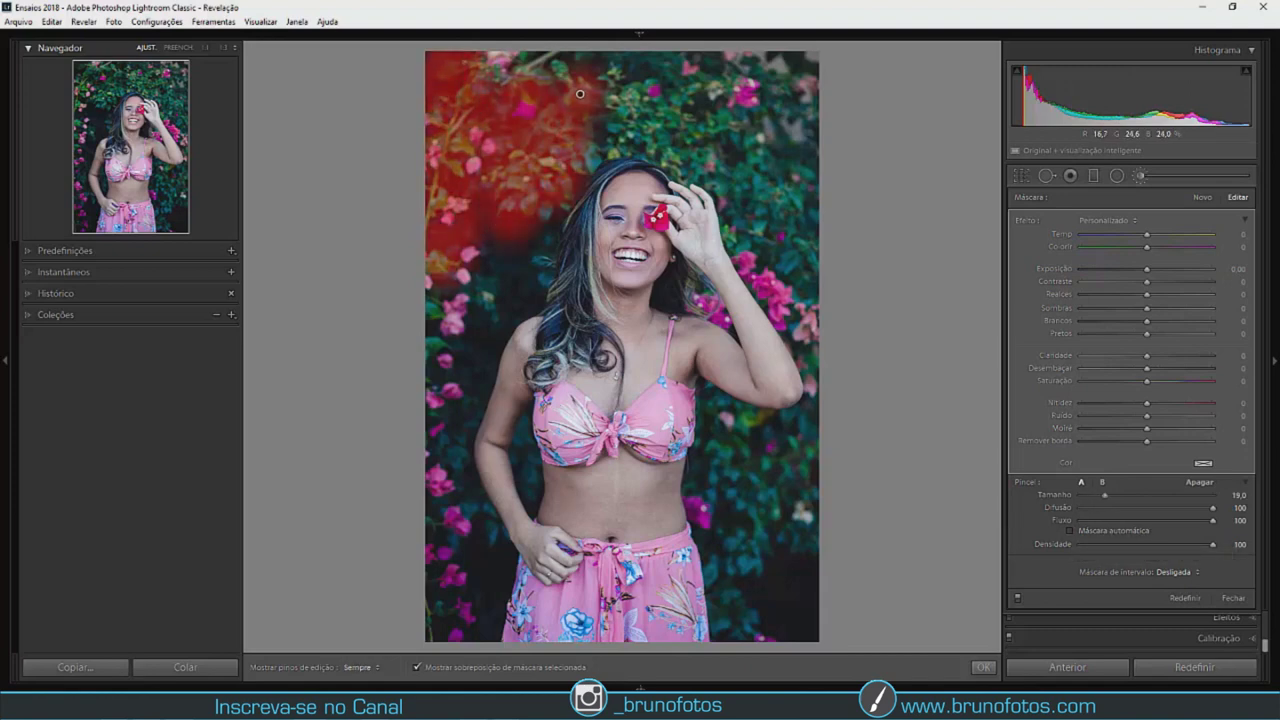
left_click_drag(540, 65, 780, 90)
mouse_move(705, 180)
left_mouse_down()
mouse_move(775, 270)
mouse_move(805, 420)
left_mouse_up()
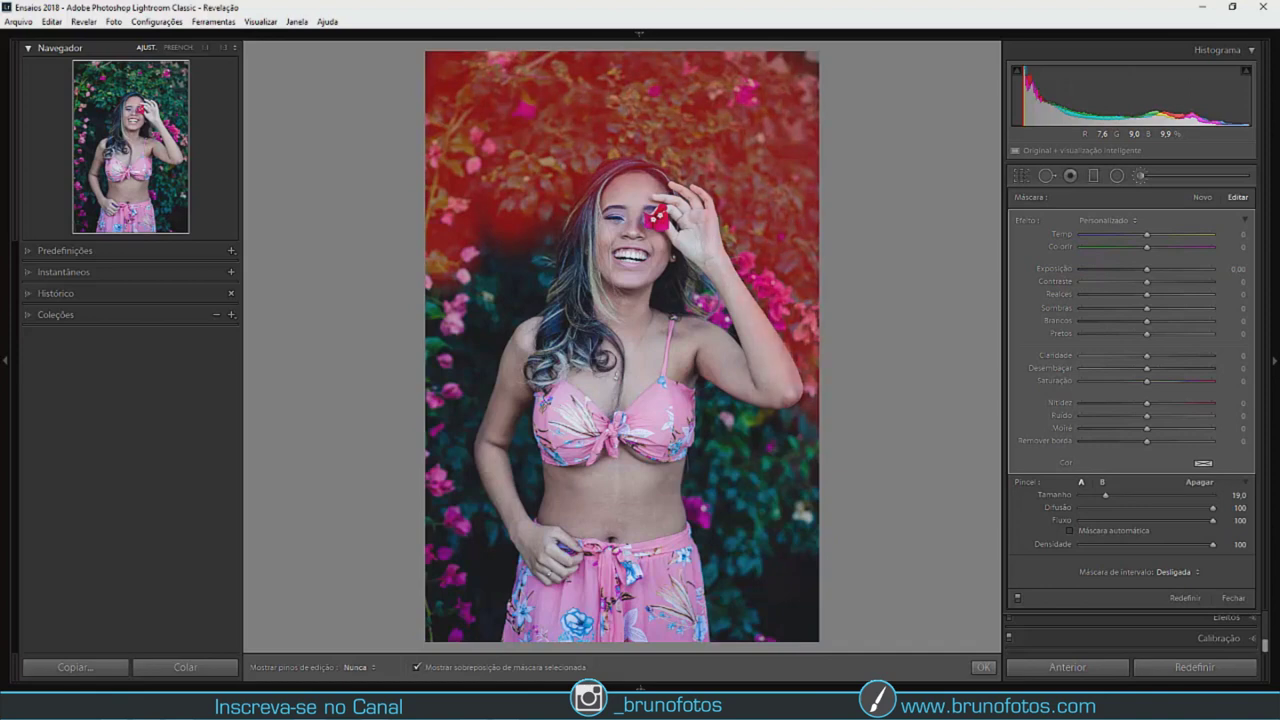
key("bracketleft")
key("h")
- Paint the mask down the left edge and over the lower-right foliage
key("bracketleft")
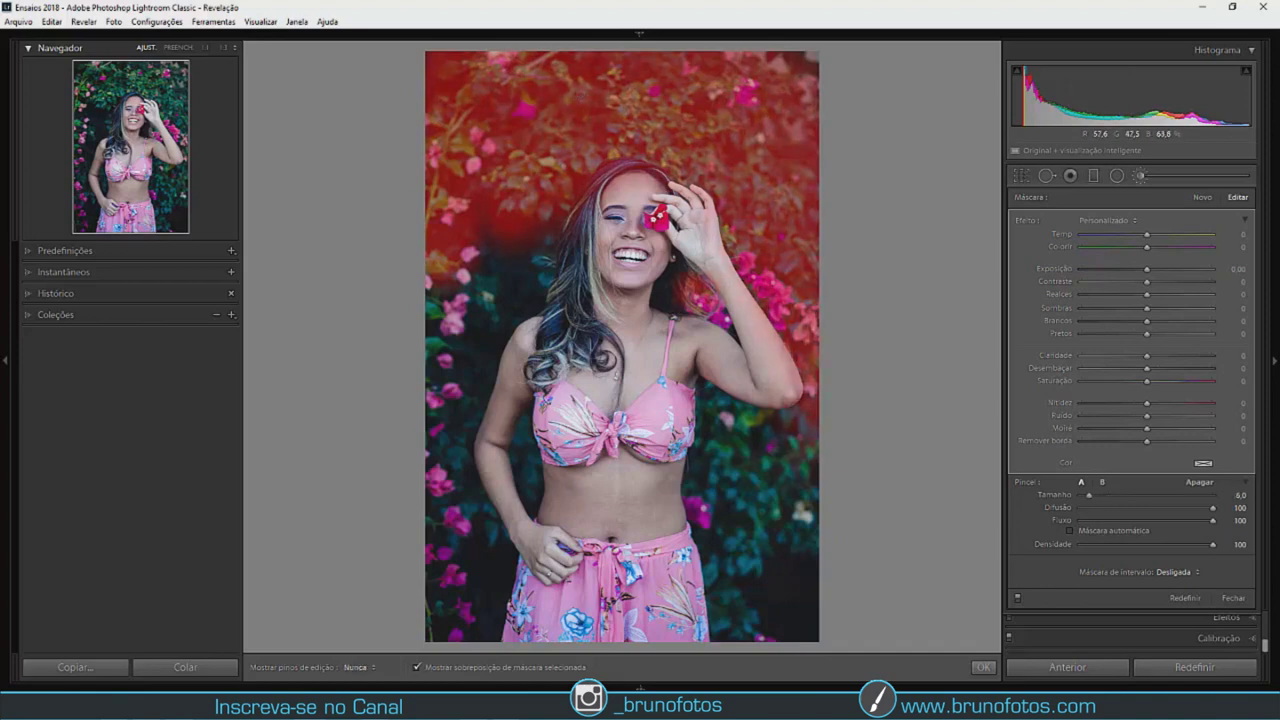
key("bracketright")
key("h")
mouse_move(550, 230)
left_mouse_down()
mouse_move(470, 400)
mouse_move(445, 630)
mouse_move(480, 480)
mouse_move(530, 410)
mouse_move(565, 300)
left_mouse_up()
key("bracketright")
mouse_move(740, 430)
left_mouse_down()
mouse_move(790, 620)
mouse_move(700, 630)
left_mouse_up()
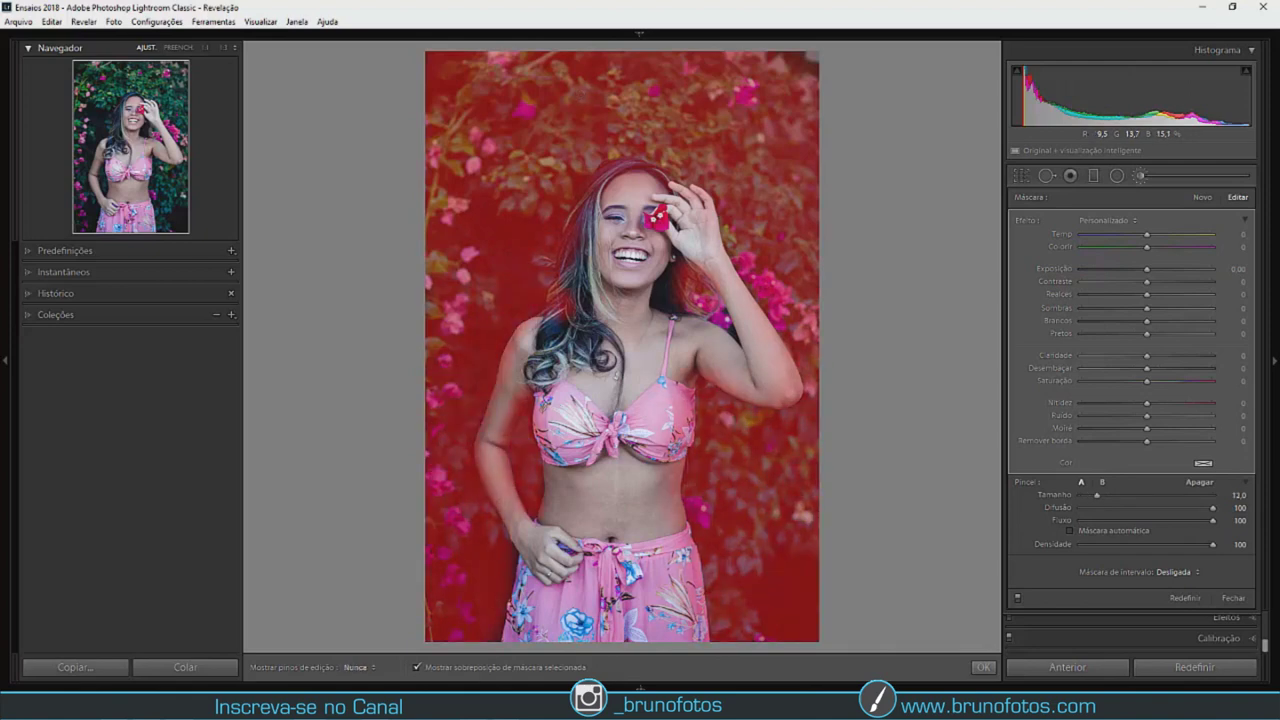
key("h")
left_click(1175, 572)
- Set the range mask to Color and sample the background foliage colour
left_click(1160, 603)
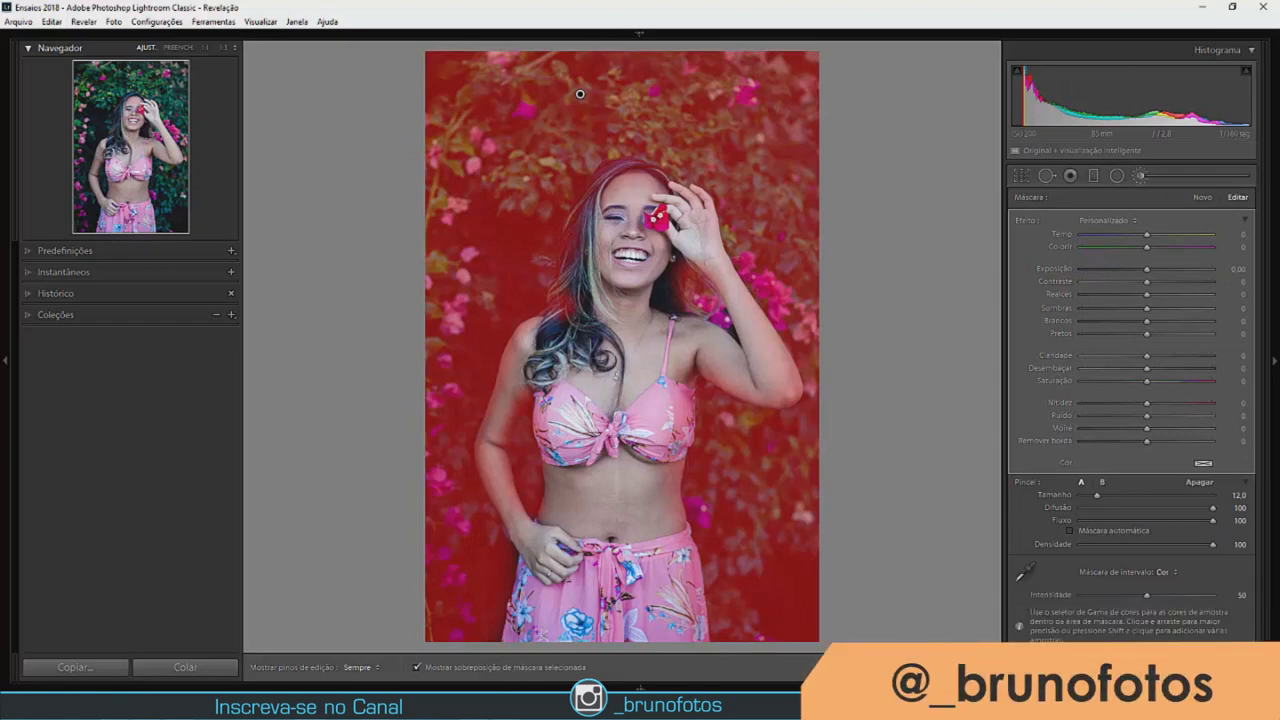
left_click(1024, 572)
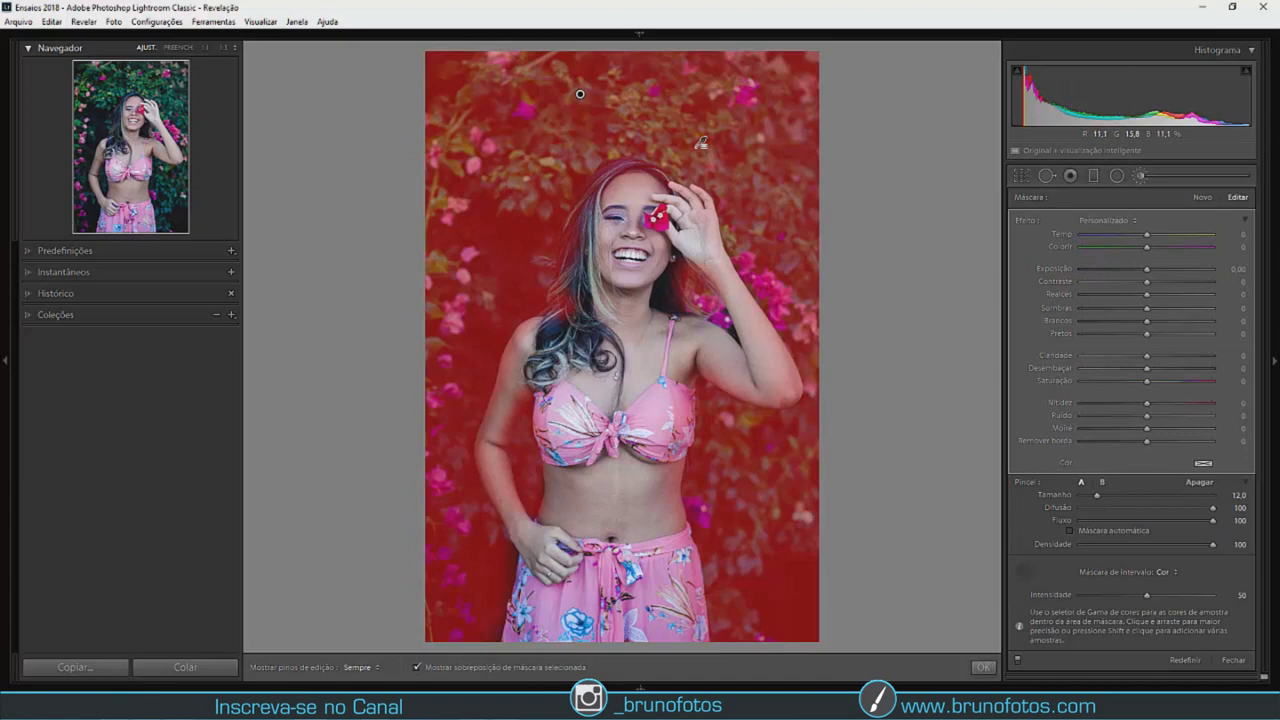
left_click_drag(673, 119, 755, 160)
key("Escape")
- Hide the mask overlay and set the masked background's Saturation to -100
key("alt")
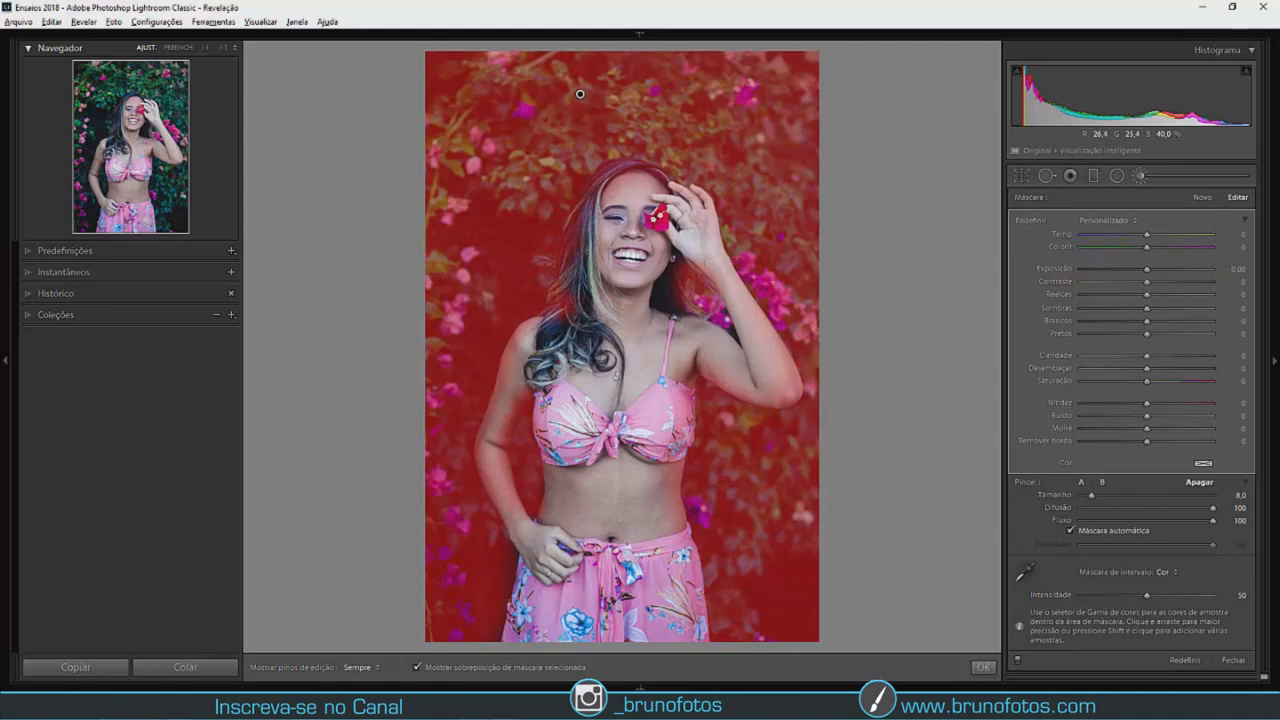
key("bracketright")
key("bracketleft")
key("bracketleft")
key("h")
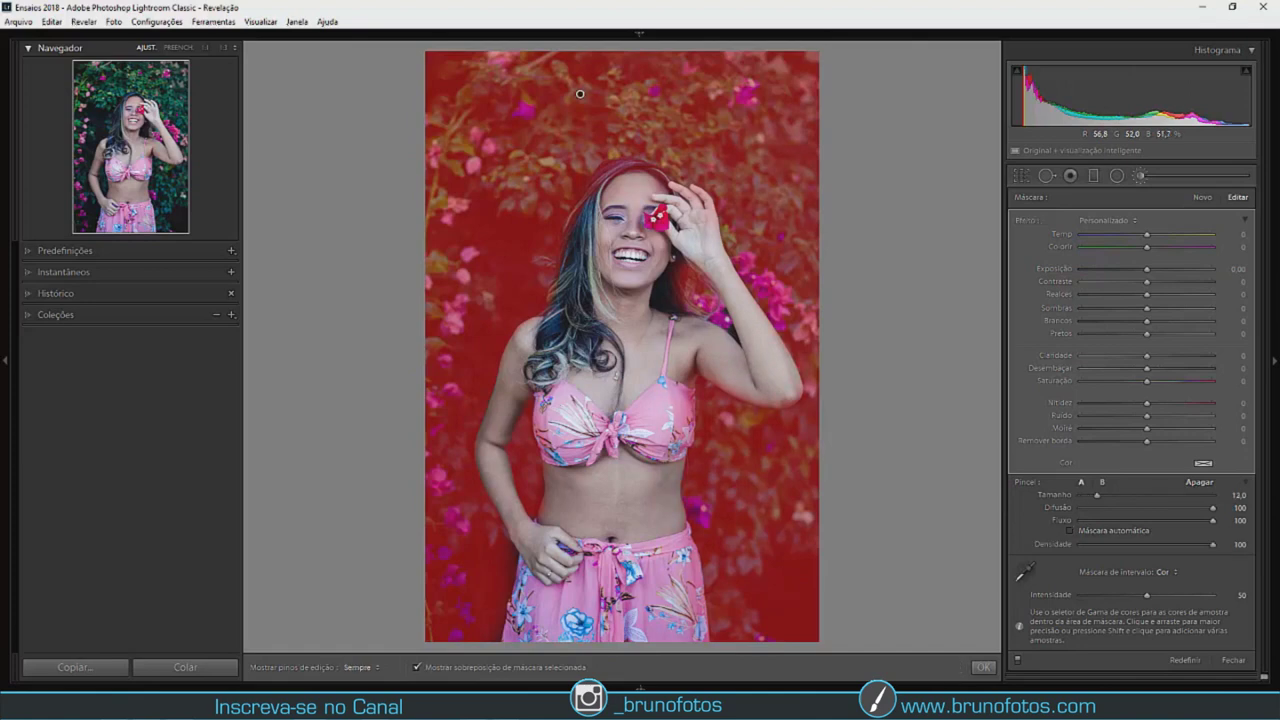
key("o")
left_click_drag(1146, 381, 1070, 381)
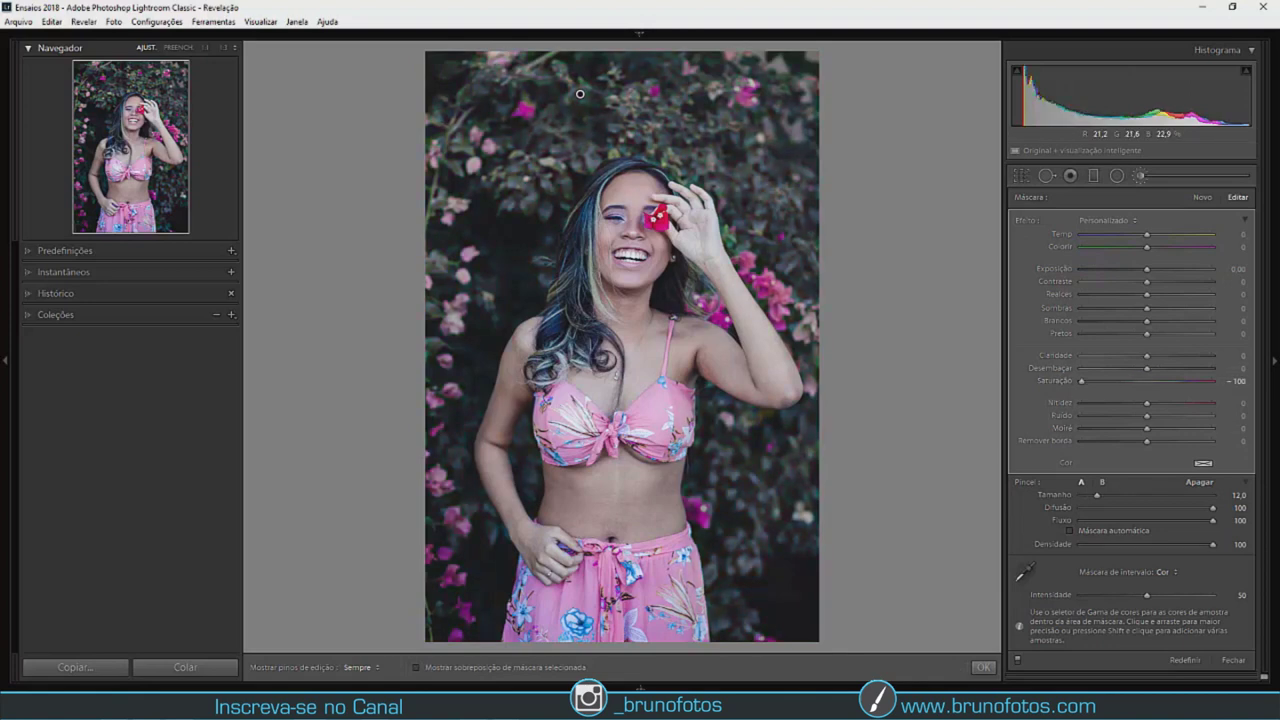
- Zoom in to inspect the mask edge around the hand, then zoom back out
key("z")
scroll(692, 468, "up", 3)
scroll(692, 468, "up", 2)
key("h")
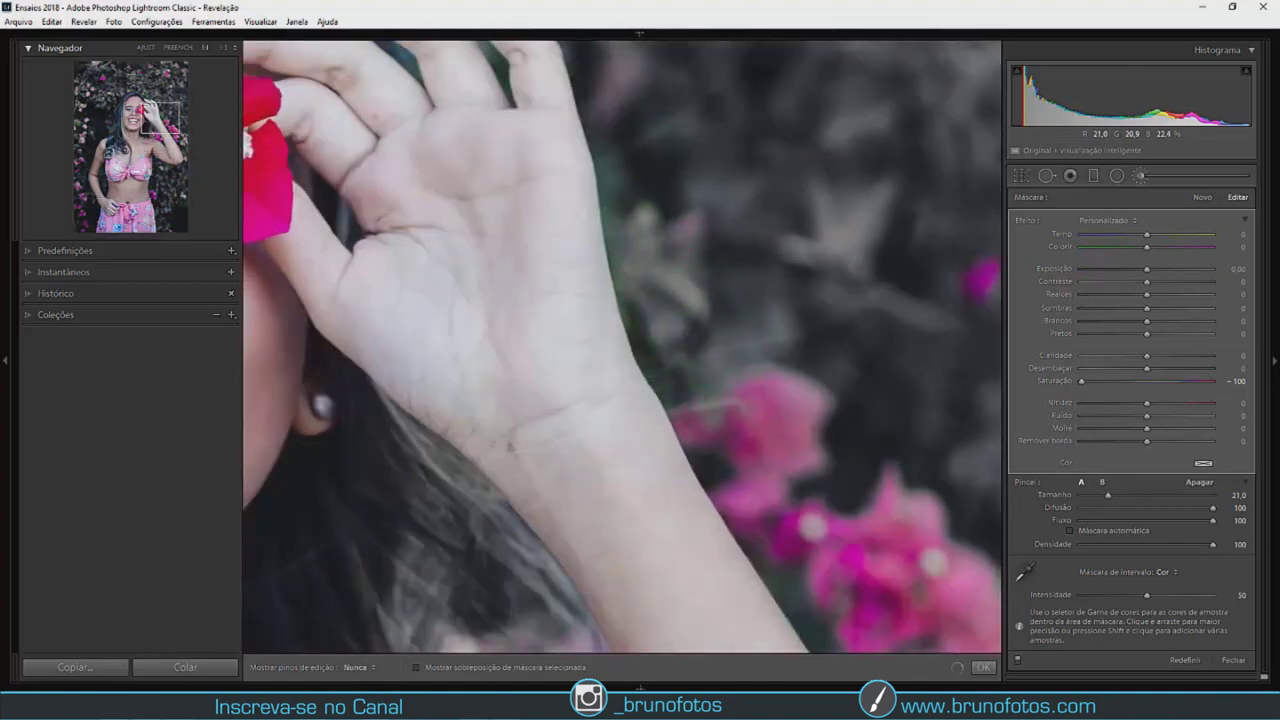
key("h")
key("z")
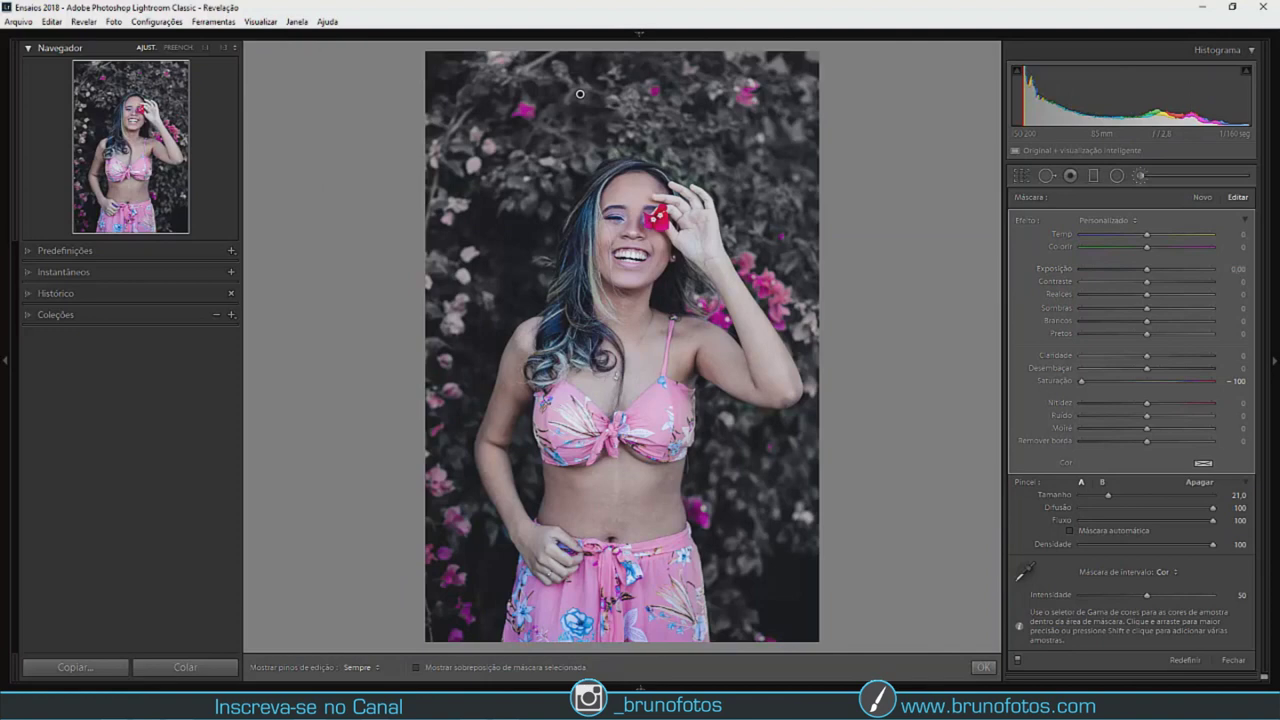
- Give the background mask a teal colour tint of hue 193, saturation 94
left_click(1203, 463)
left_click(1081, 459)
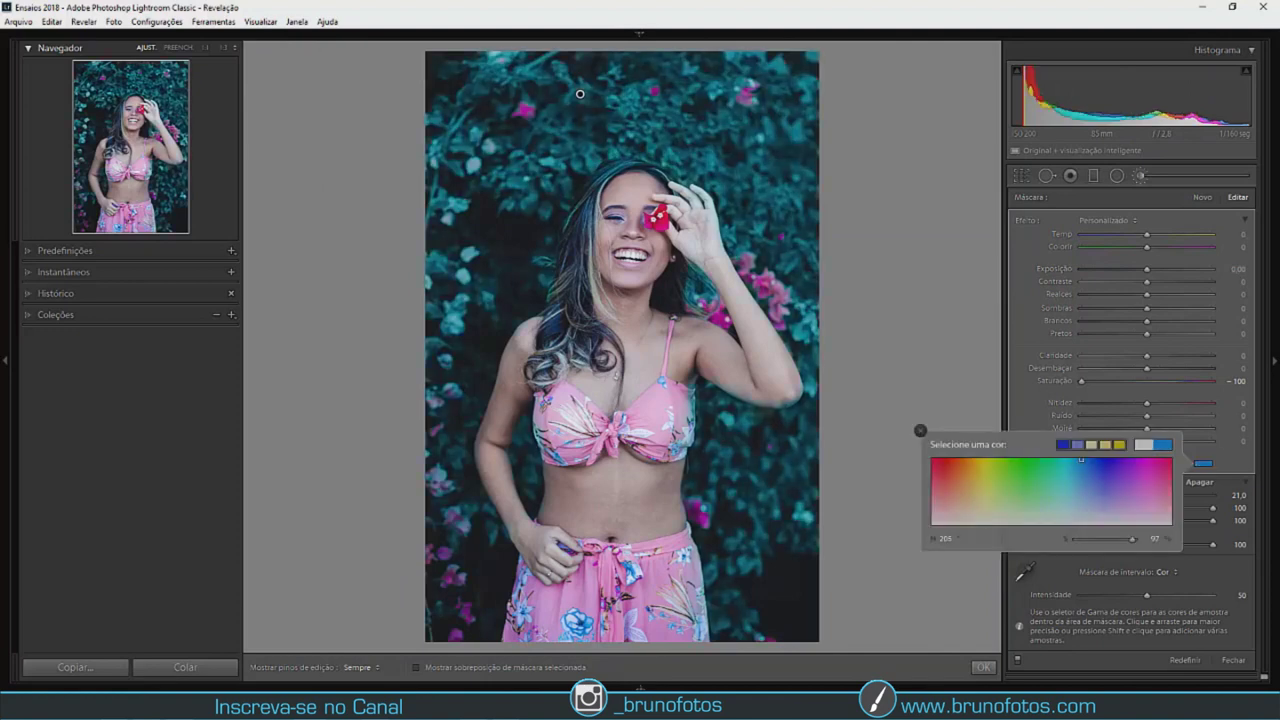
left_click(1073, 462)
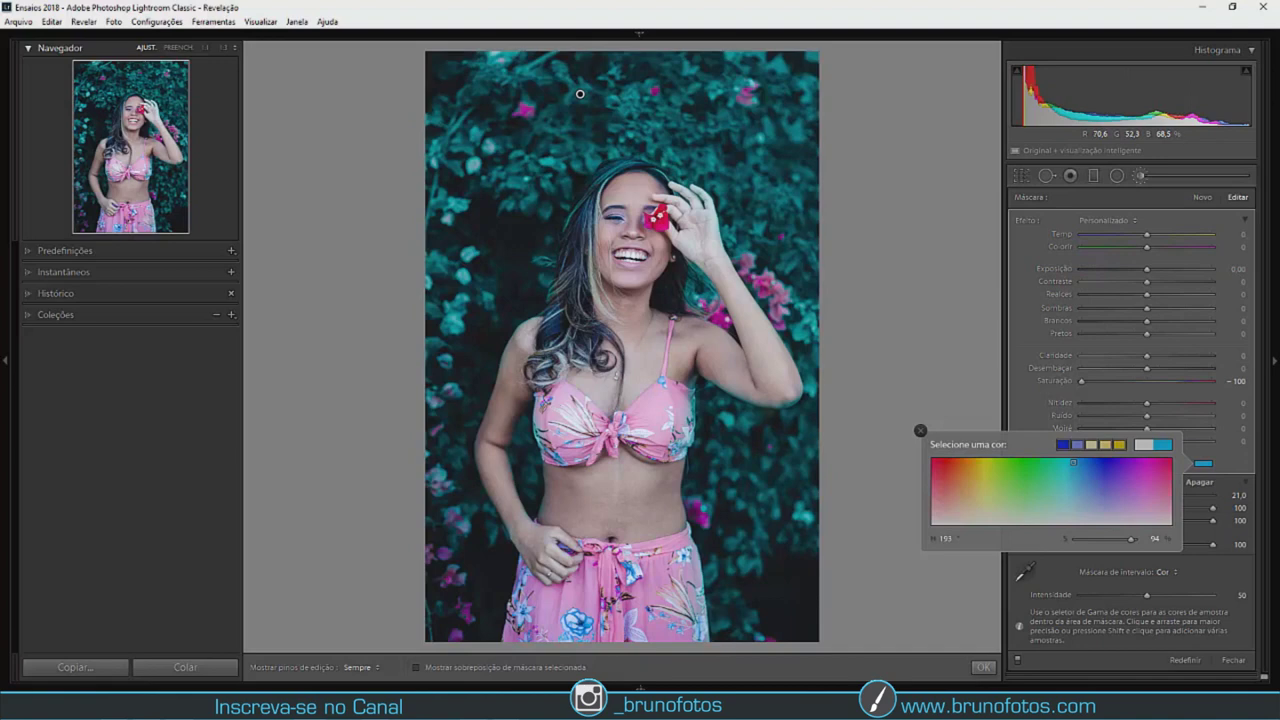
left_click(579, 94)
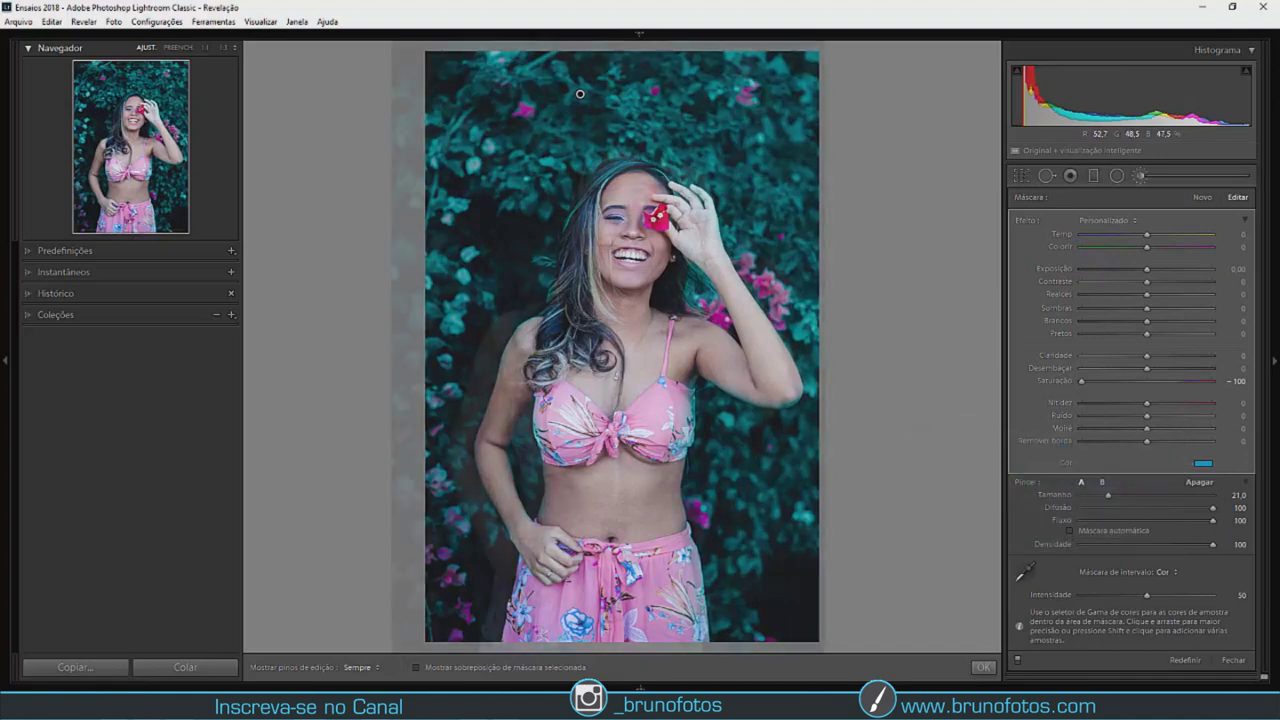
- Erase the background mask from the raised arm and elbow, then deselect that mask
key("z")
key("alt")
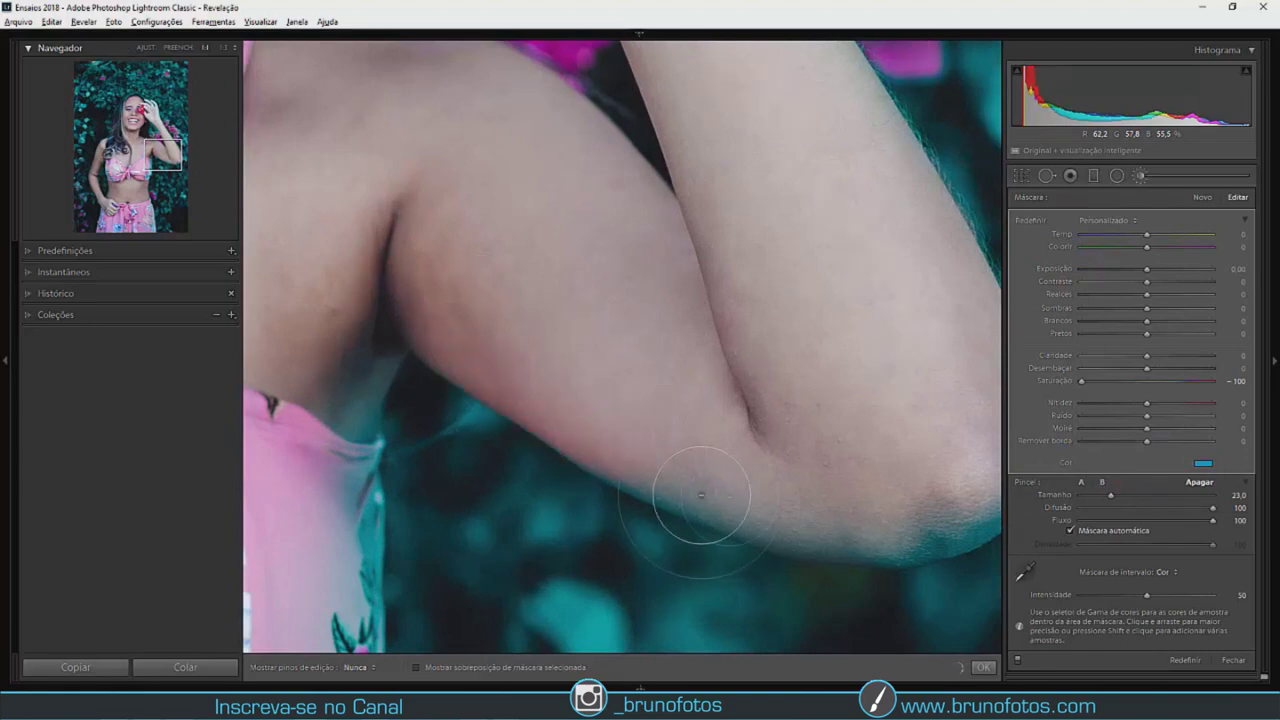
left_click_drag(590, 374, 933, 505)
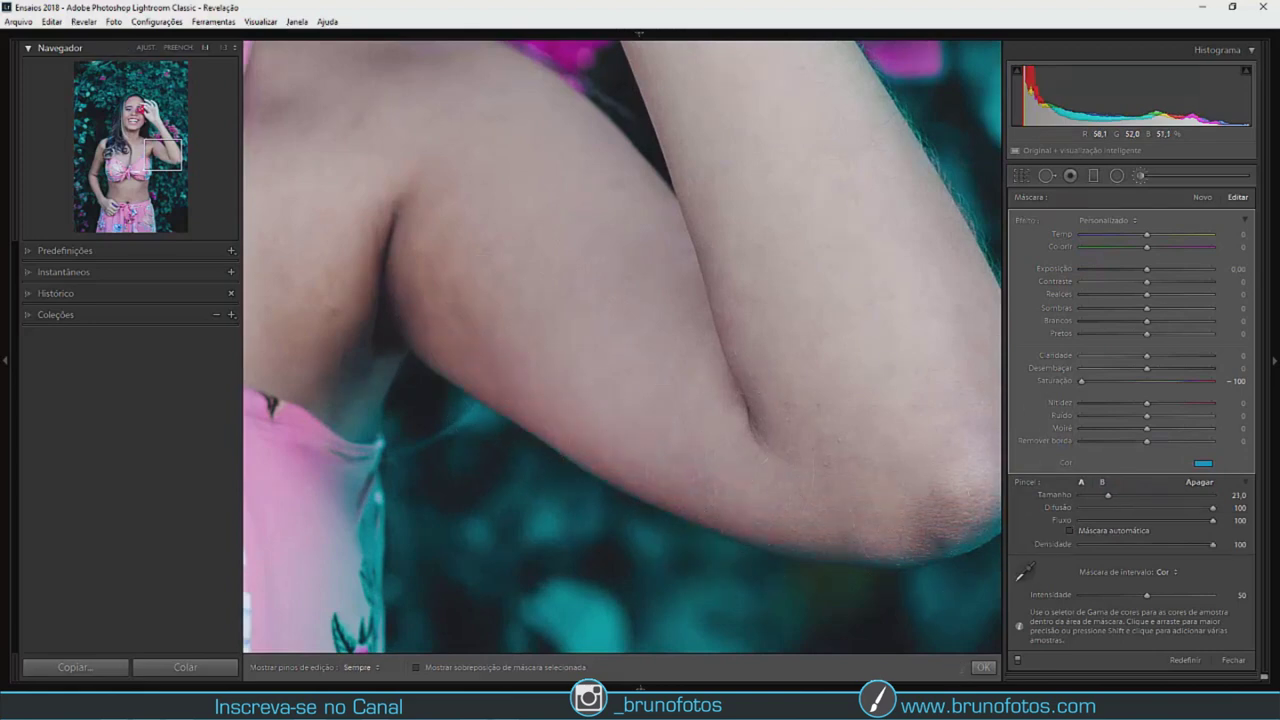
key("z")
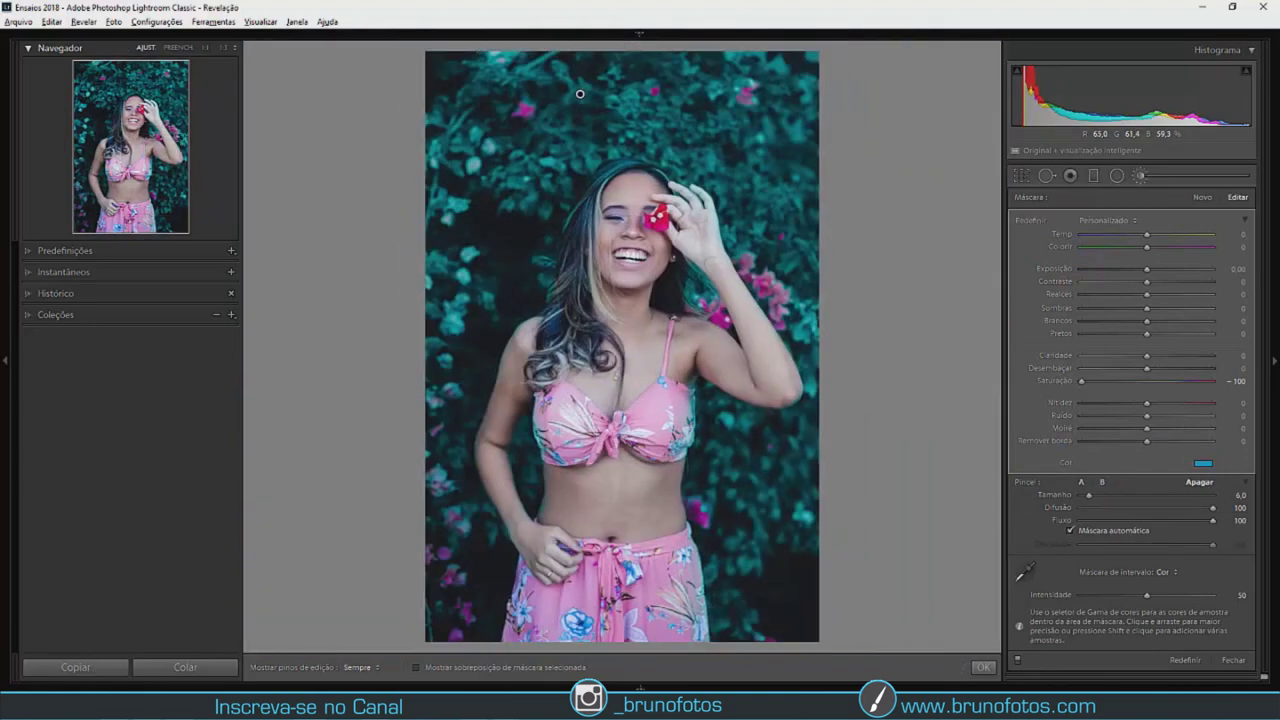
key("z")
key("alt")
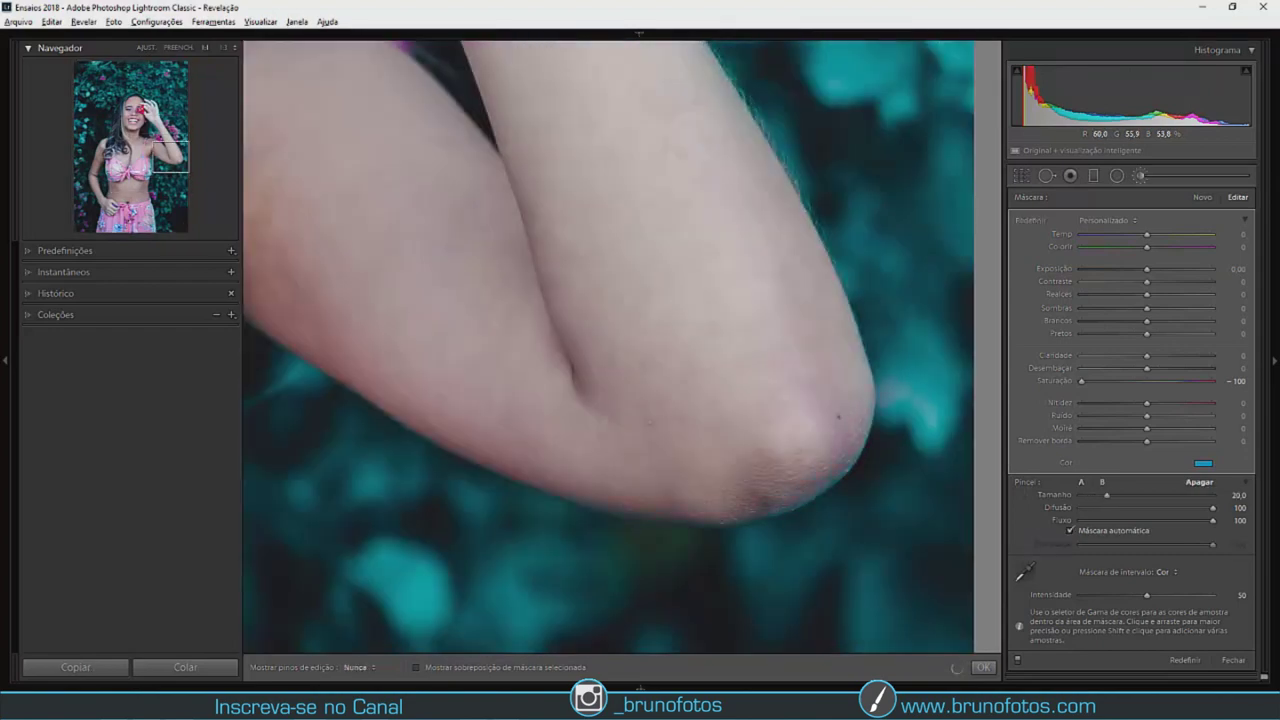
key("z")
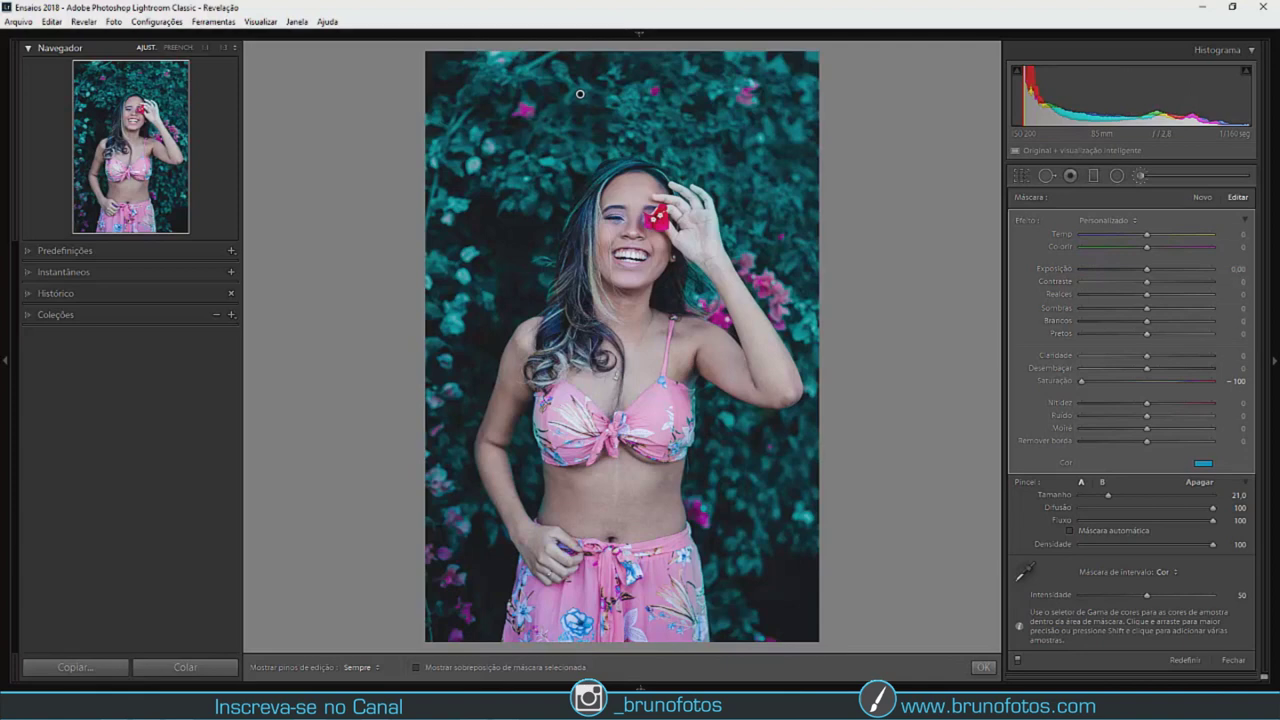
key("Delete")
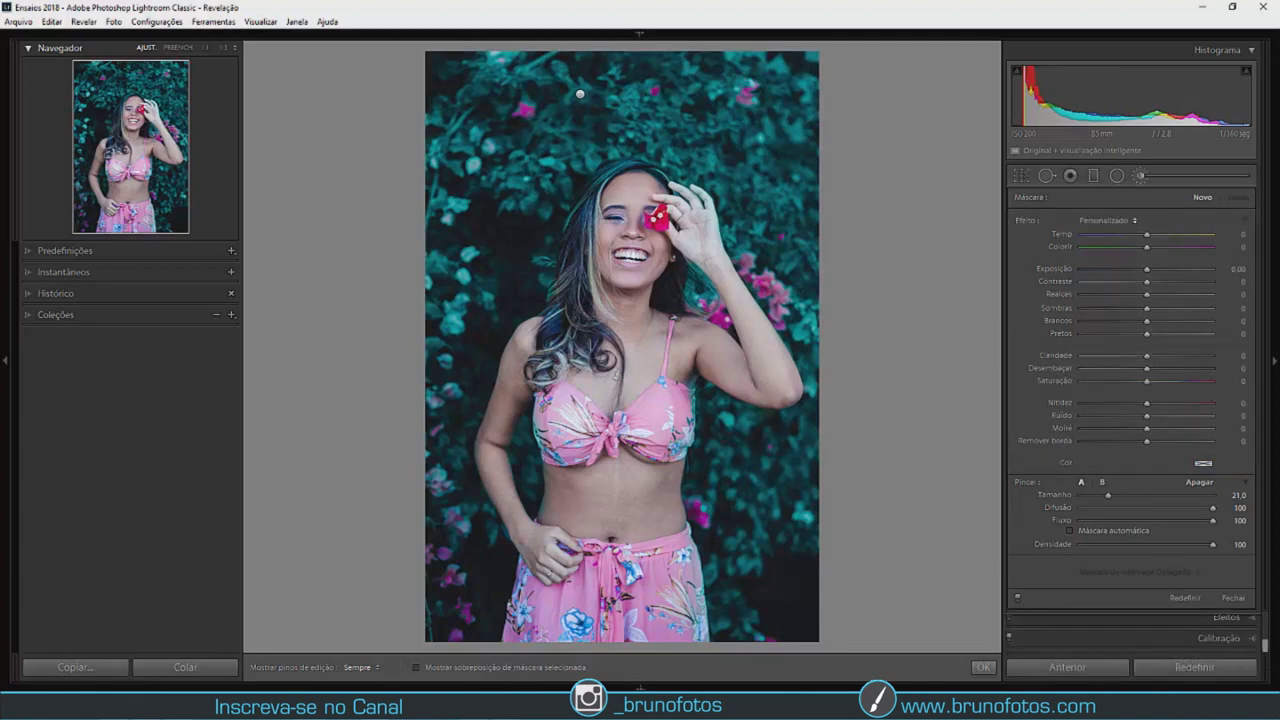
- Apply the 'Aj - Pele muito suave' brush preset and paint it over the belly
left_click(1107, 220)
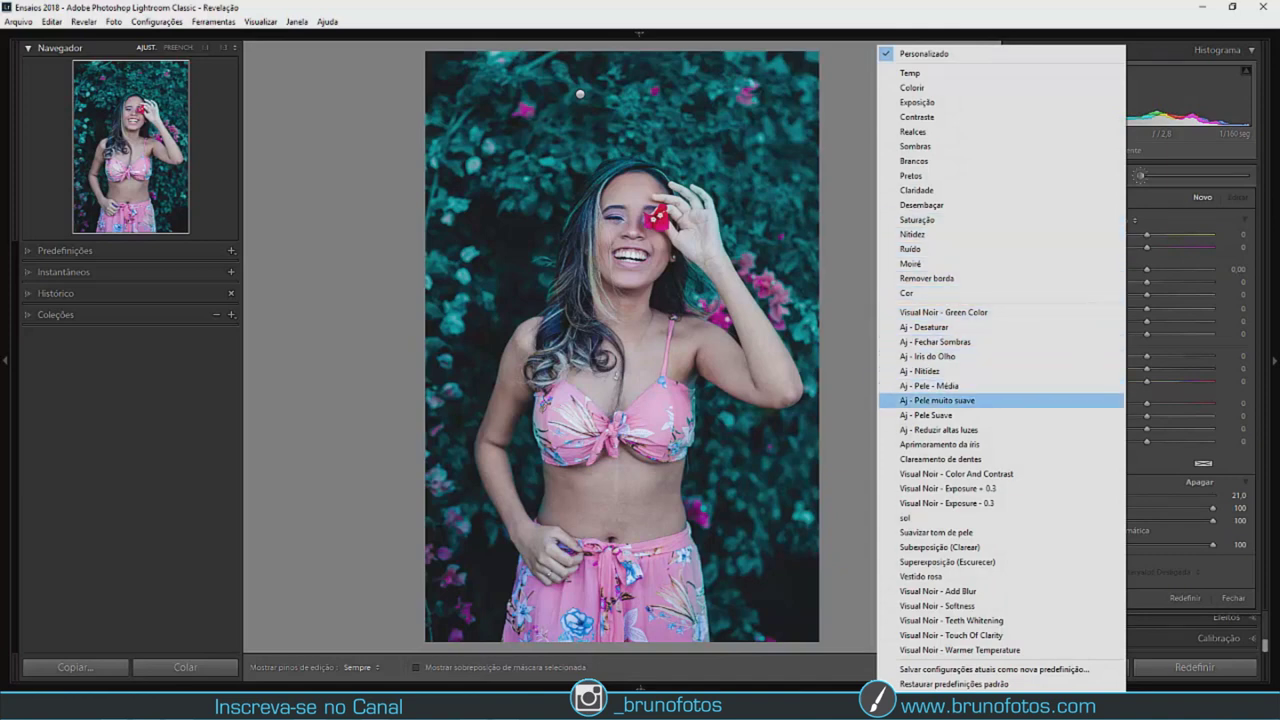
left_click(940, 400)
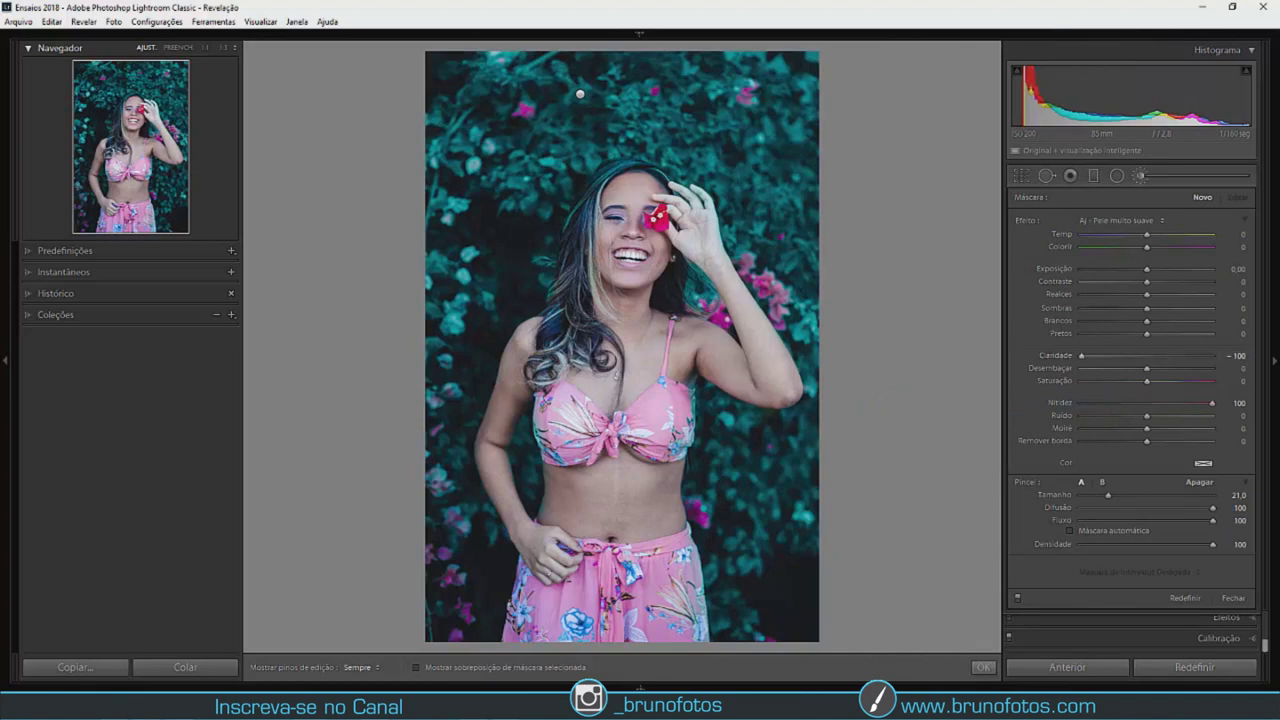
key("bracketleft")
key("bracketleft")
key("h")
key("h")
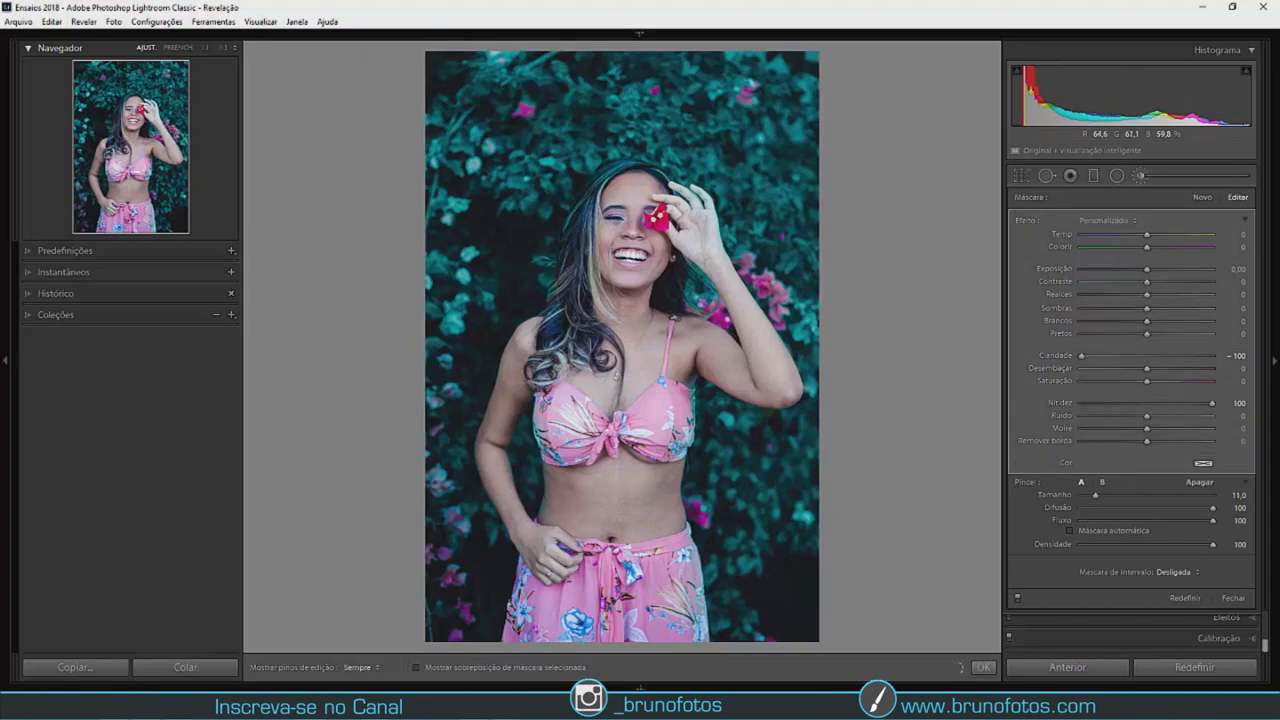
key("z")
left_click_drag(686, 374, 415, 297)
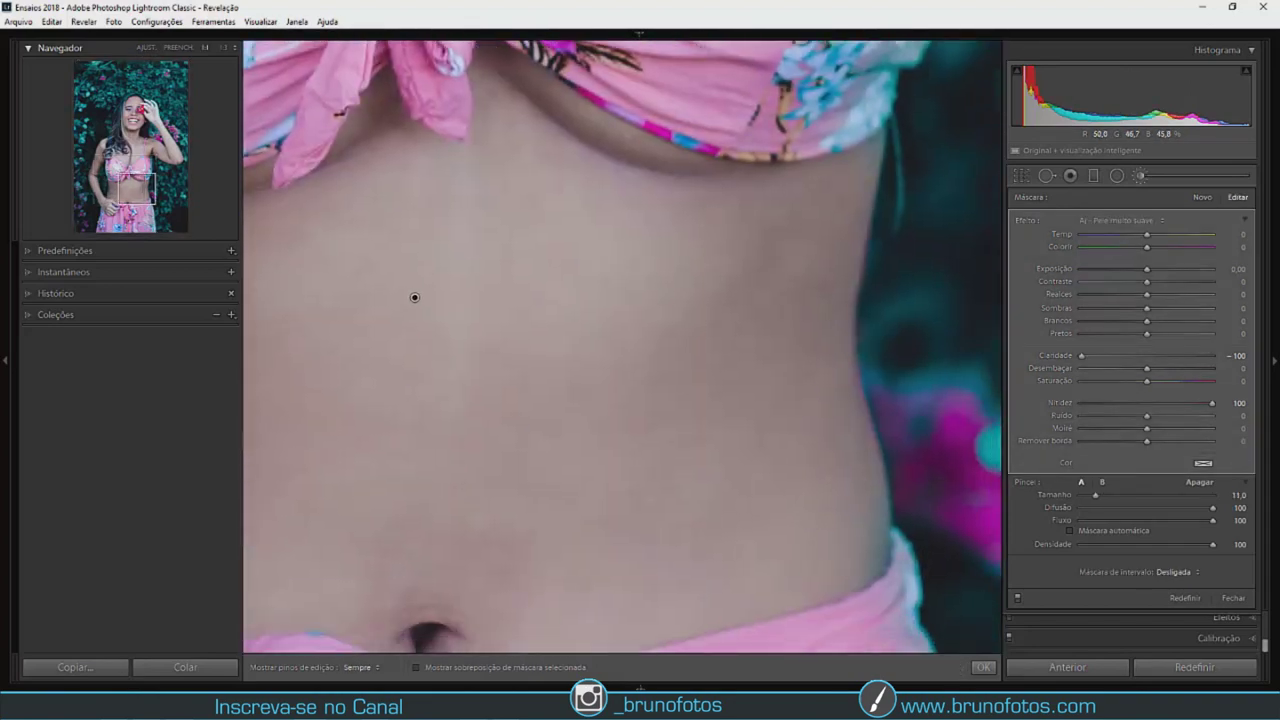
- Paint the soft-skin smoothing over the face, resizing the brush as needed
key("z")
key("bracketright")
key("bracketright")
key("bracketleft")
key("bracketleft")
key("bracketleft")
key("h")
key("bracketright")
key("bracketright")
key("bracketright")
key("z")
key("z")
key("h")
key("bracketleft")
key("bracketleft")
key("bracketleft")
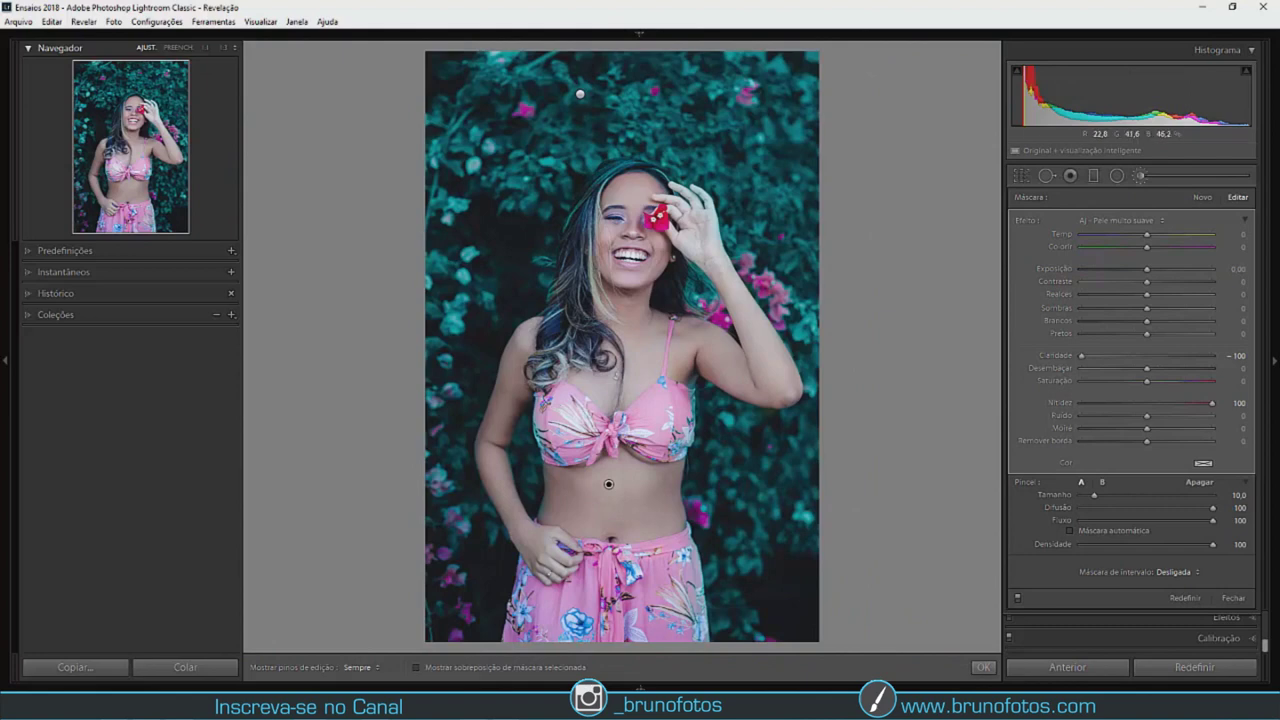
- Select the background desaturation mask and raise its Clarity to 28
left_click(580, 94)
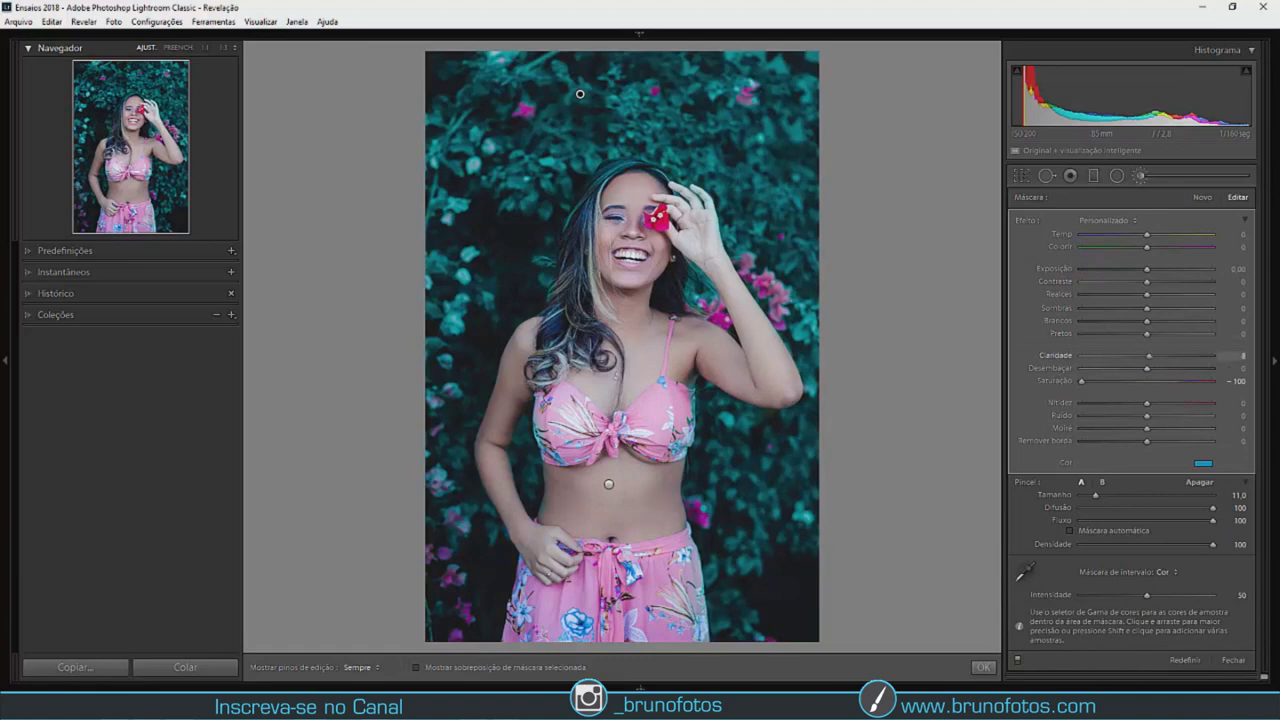
key("Up")
key("Up")
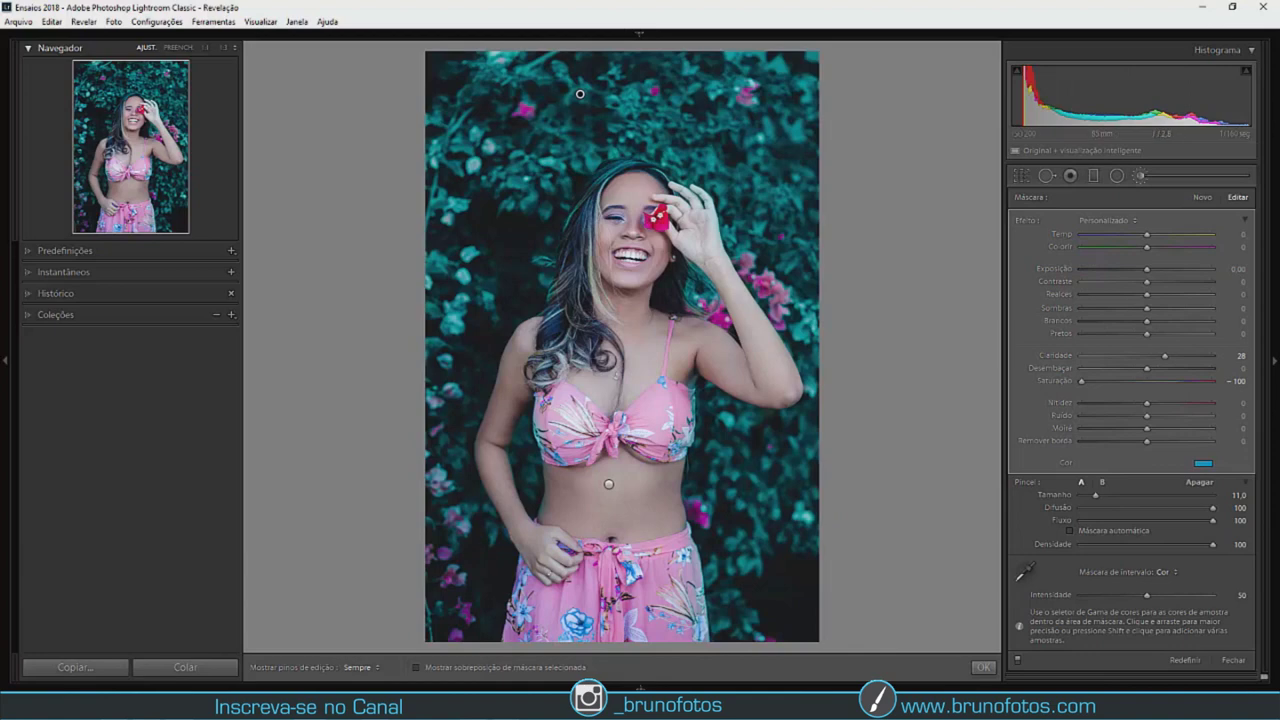
key("k")
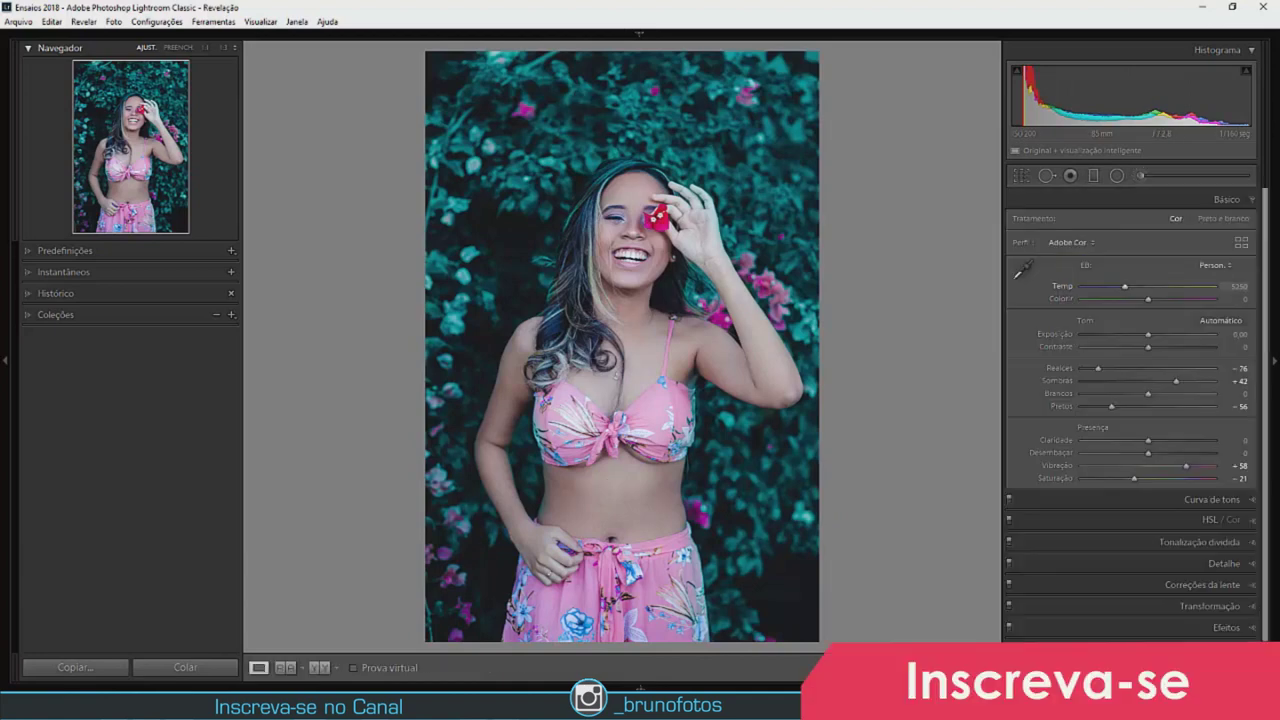
- Set the white balance Temperature to 5687 and compare against the Before view
type("5586")
key("Return")
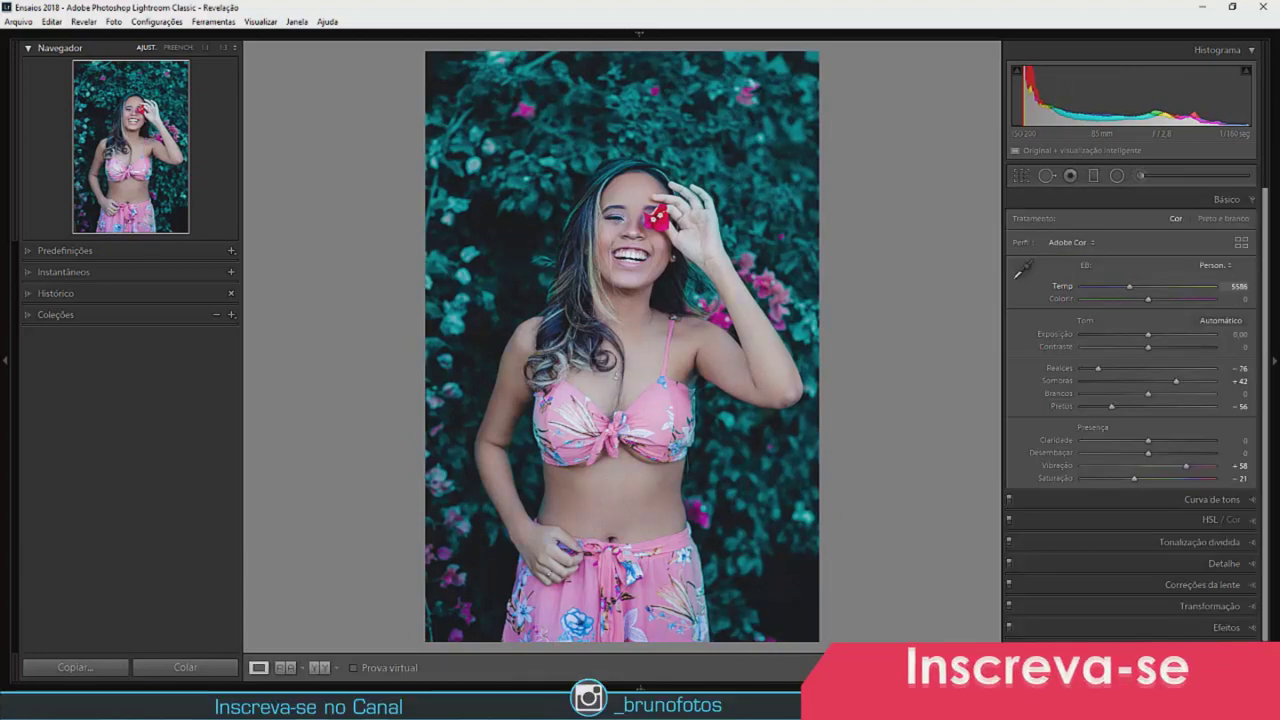
type("5687")
key("Return")
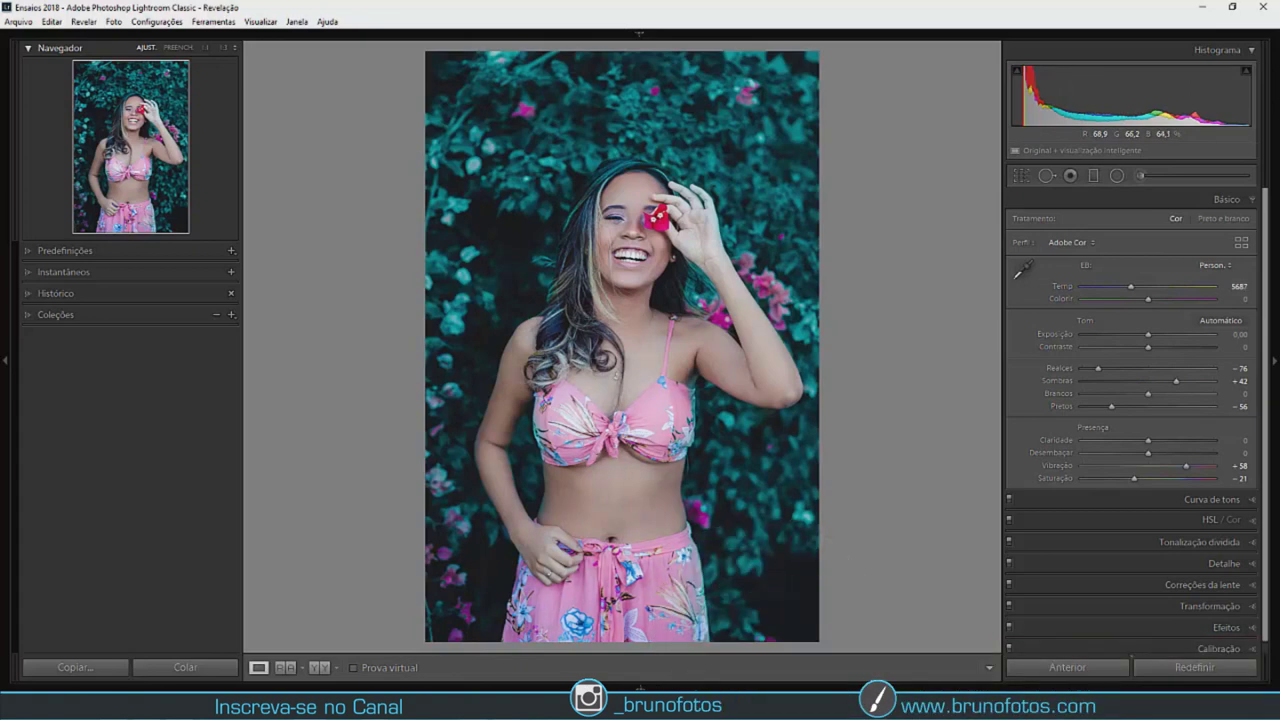
key("backslash")
key("backslash")
key("backslash")
key("backslash")
key("backslash")
key("backslash")
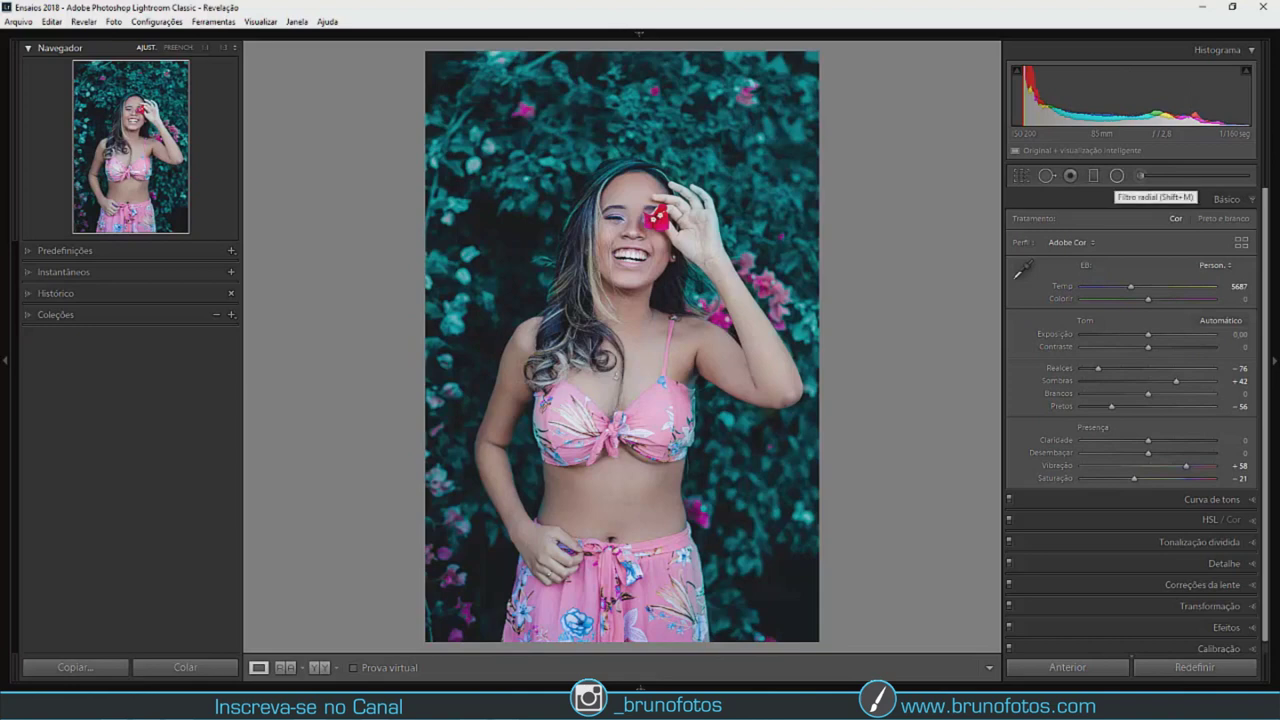
- Add a post-crop vignette of Amount −18 in Effects and compare before and after
left_click(1150, 199)
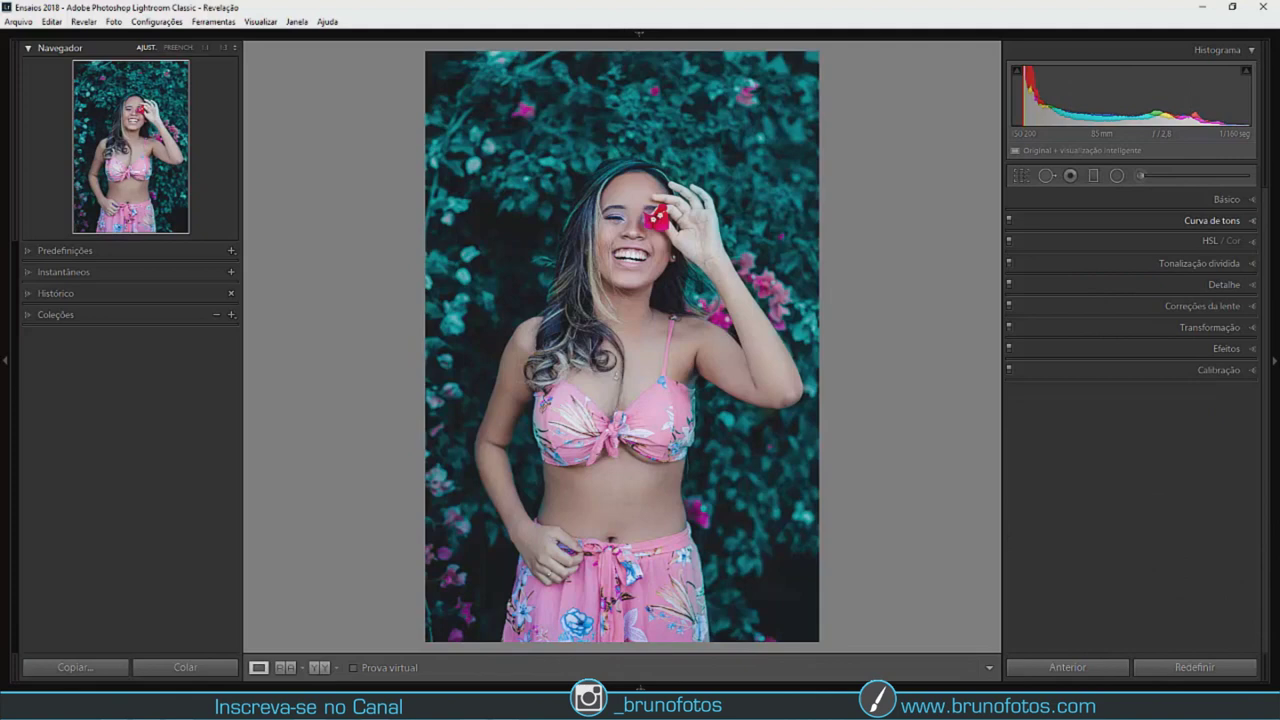
left_click(1200, 348)
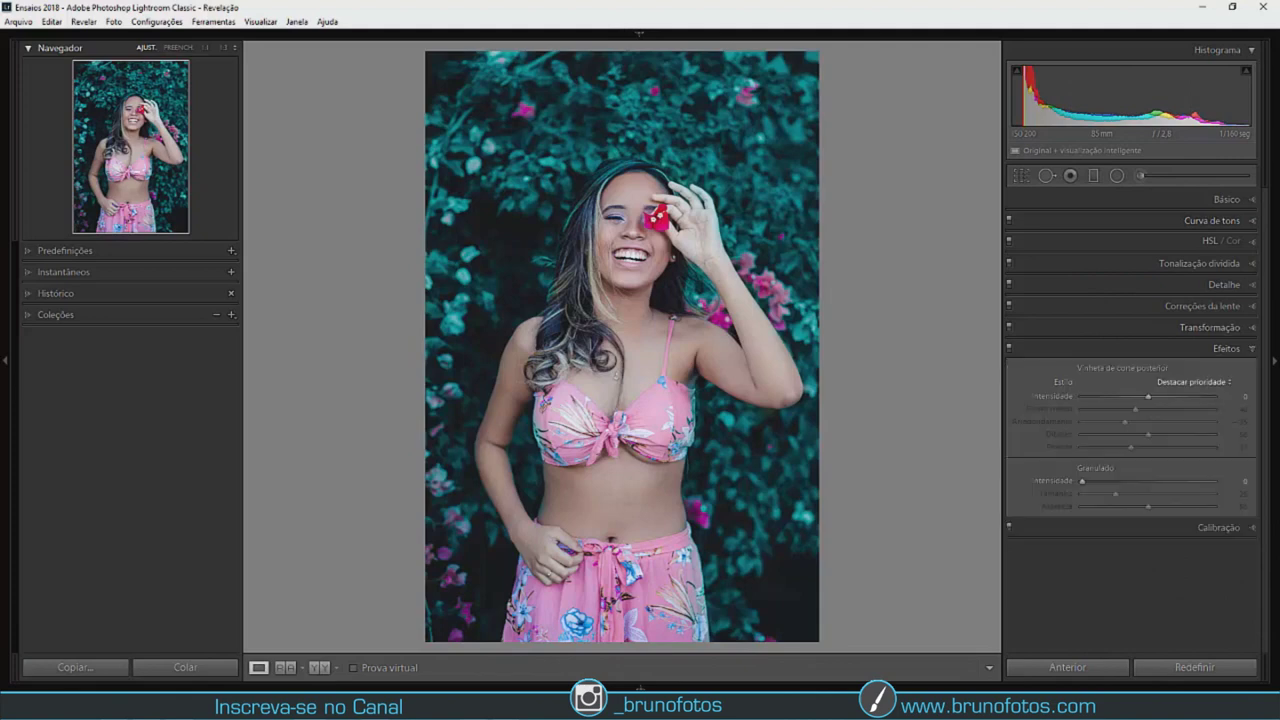
left_click_drag(1148, 396, 1139, 396)
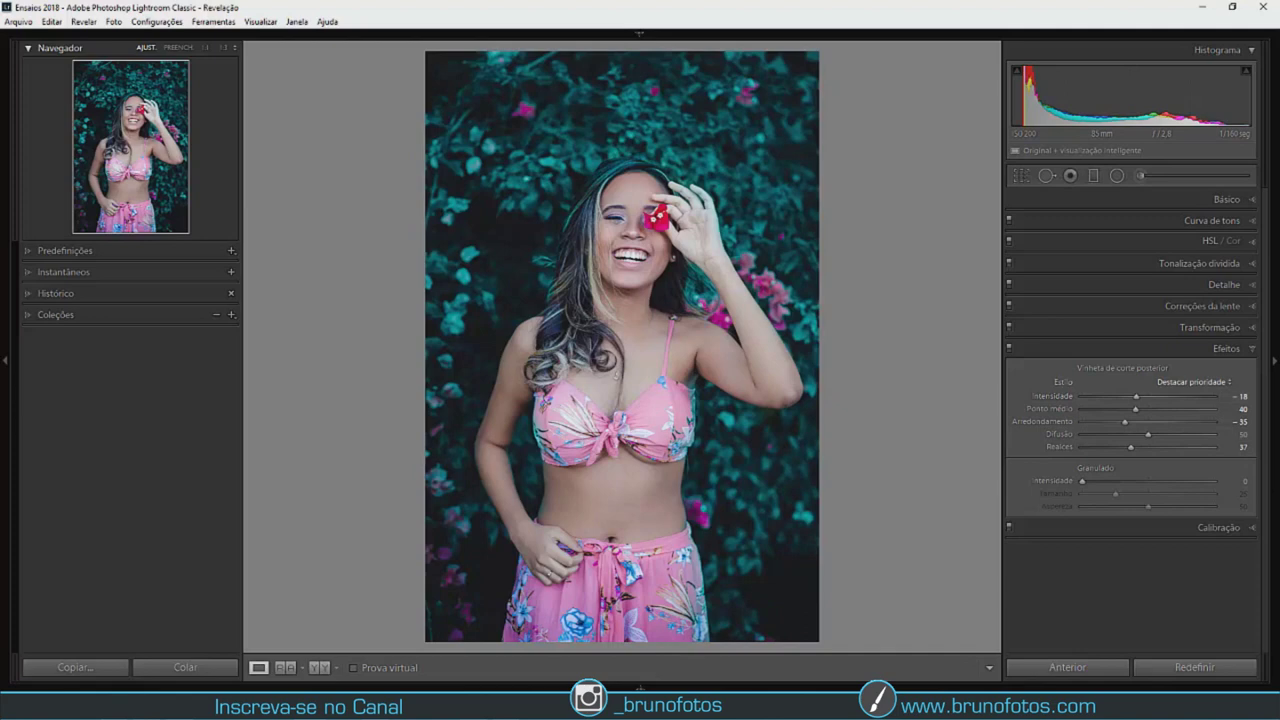
key("backslash")
key("backslash")
key("backslash")
key("backslash")
left_click(1220, 348)
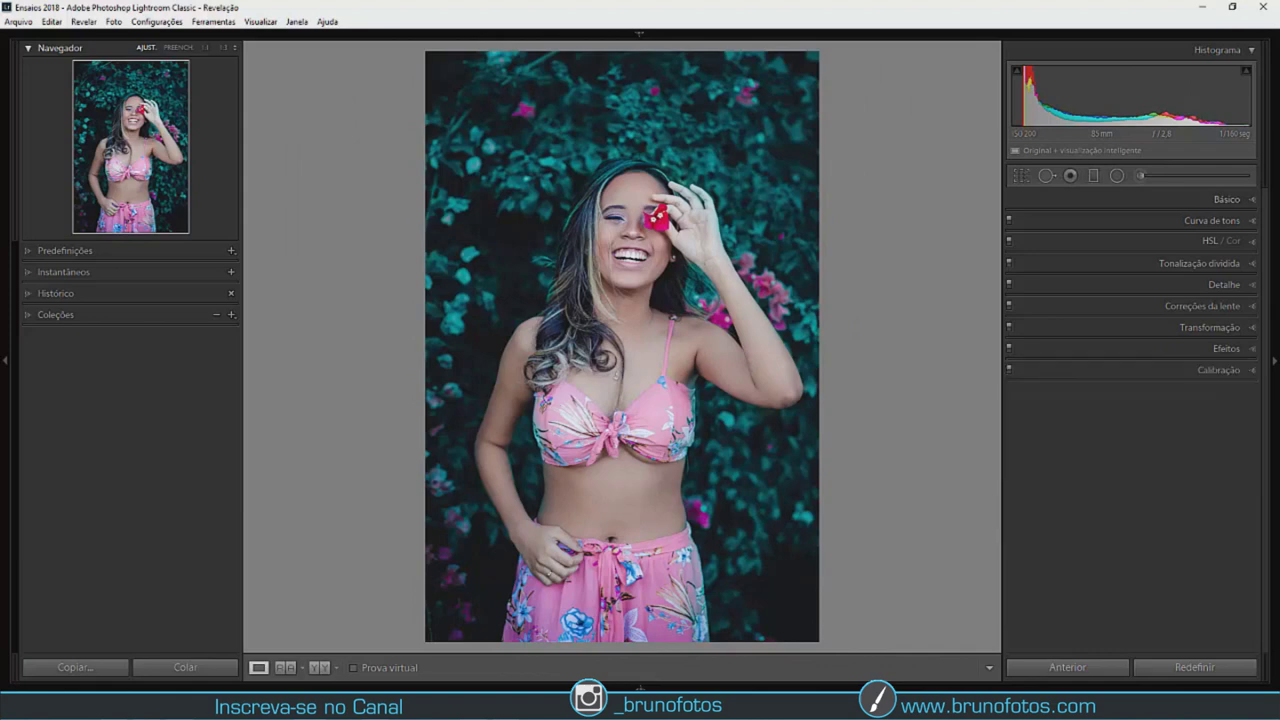
- Start a new brush adjustment for the pink top with brush size 6 and edit pins hidden
left_click(1140, 175)
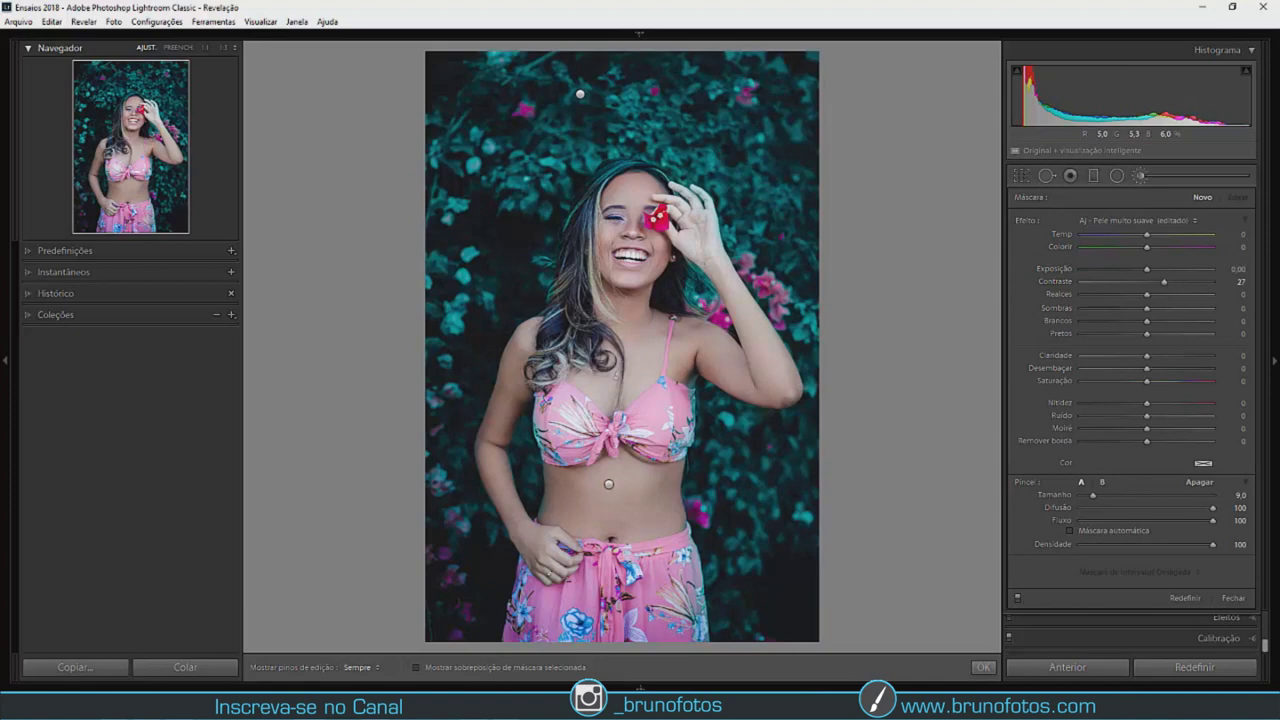
key("bracketleft")
key("h")
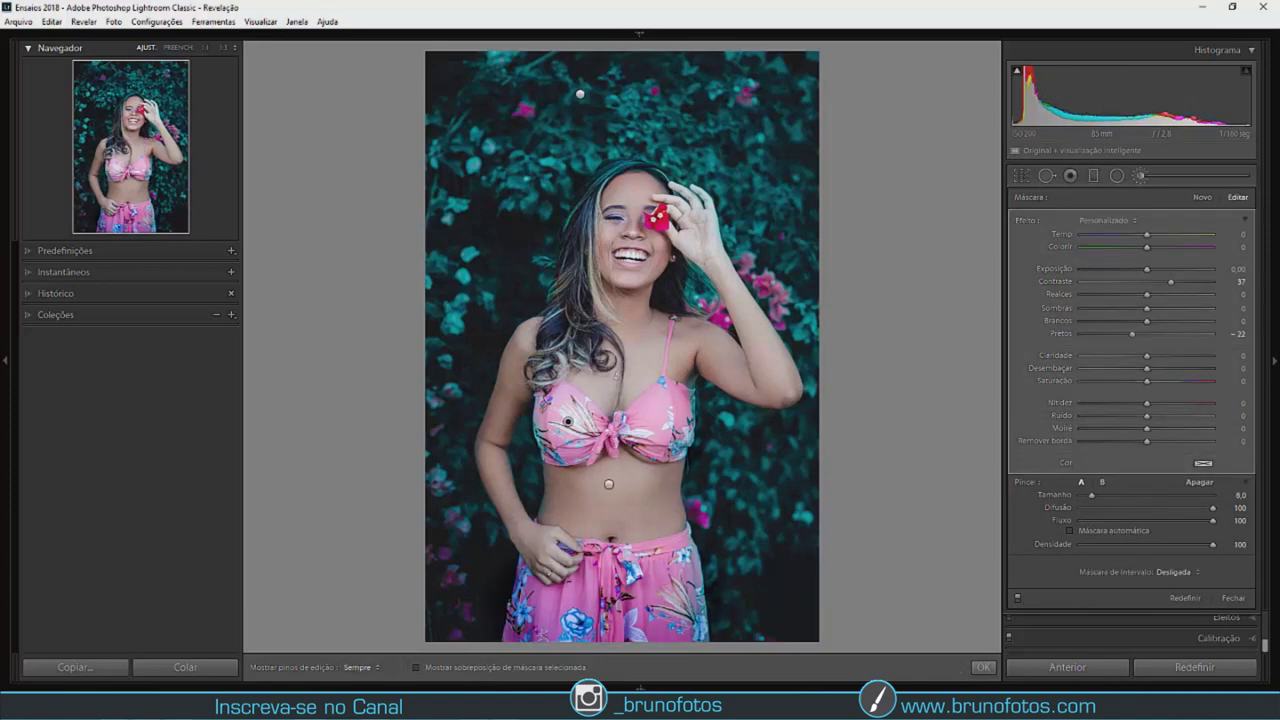